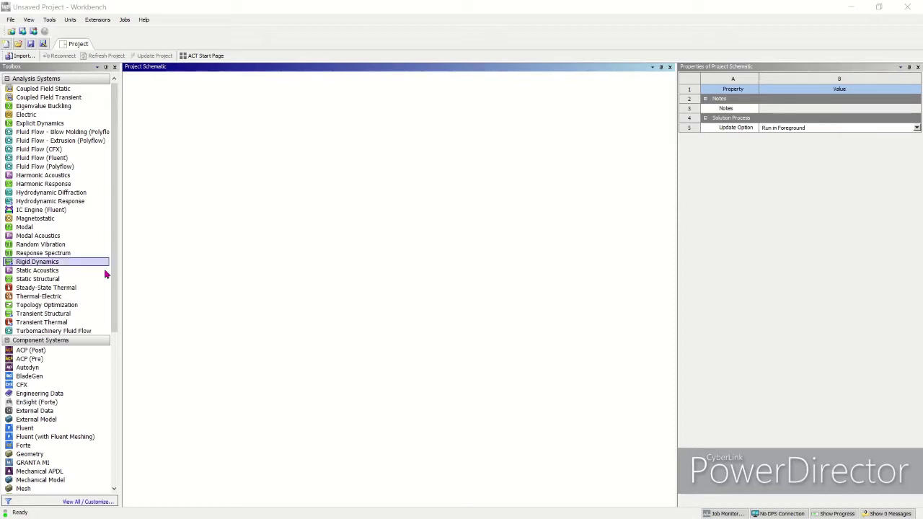
Step: Add a standalone Explicit Dynamics analysis system to the project schematic, keeping its default name
left_click(327, 22)
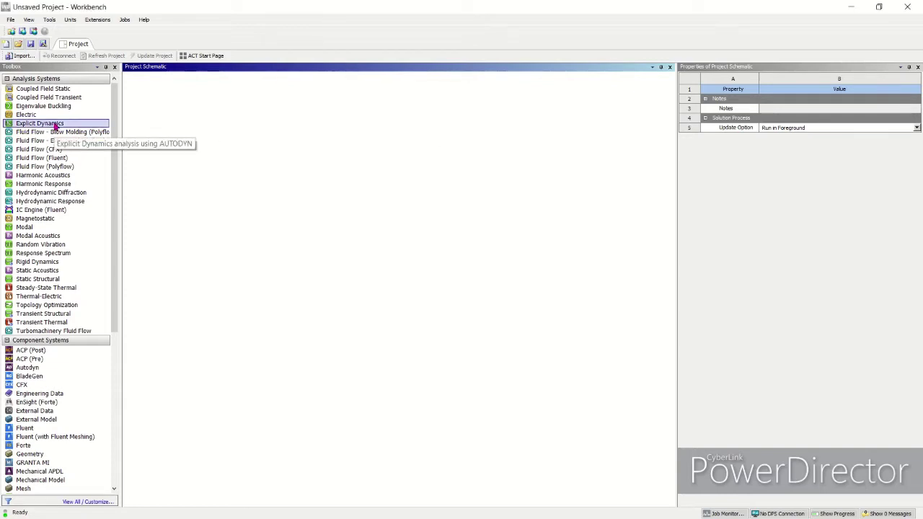
left_click_drag(54, 127, 195, 114)
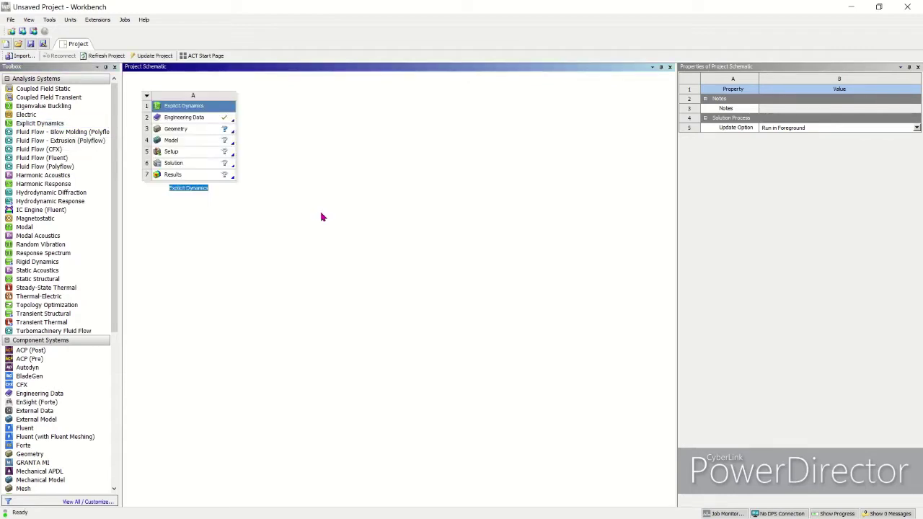
left_click(322, 218)
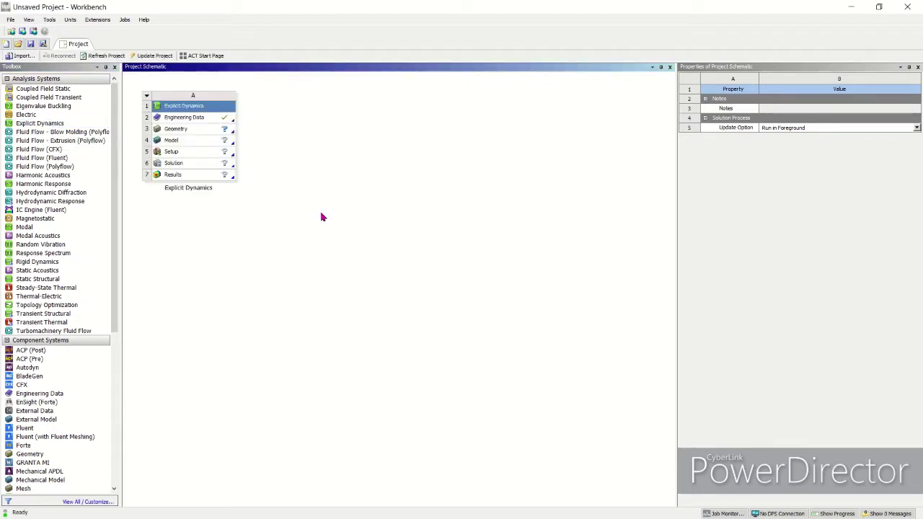
Step: Open the Engineering Data of the Explicit Dynamics system and display the Explicit Materials library from the data sources
left_click(215, 120)
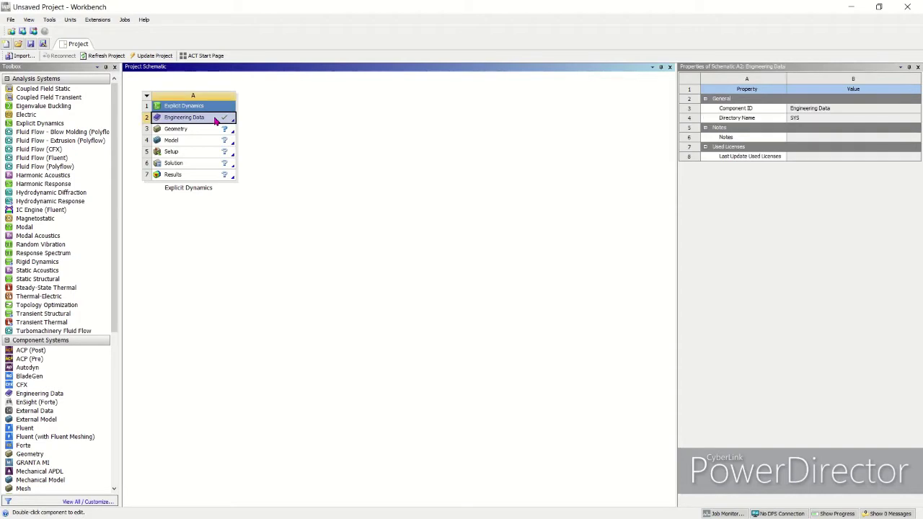
double_click(215, 120)
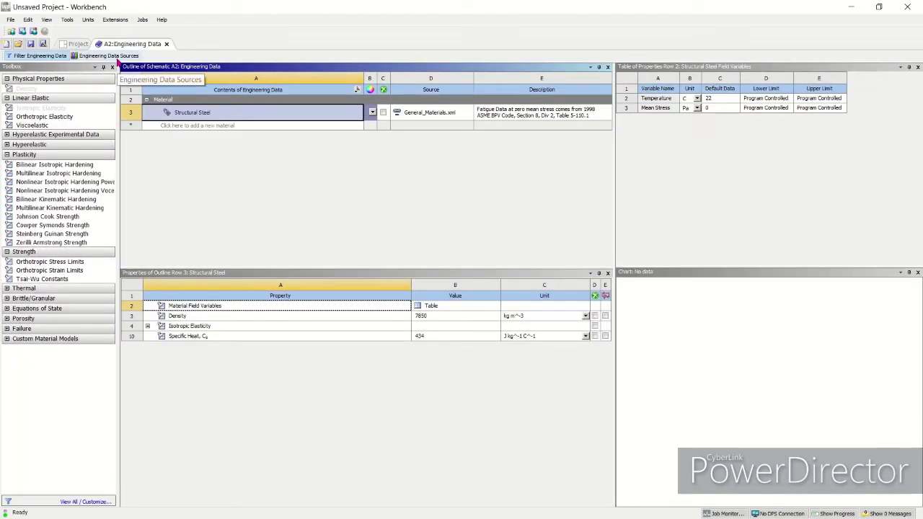
left_click(114, 56)
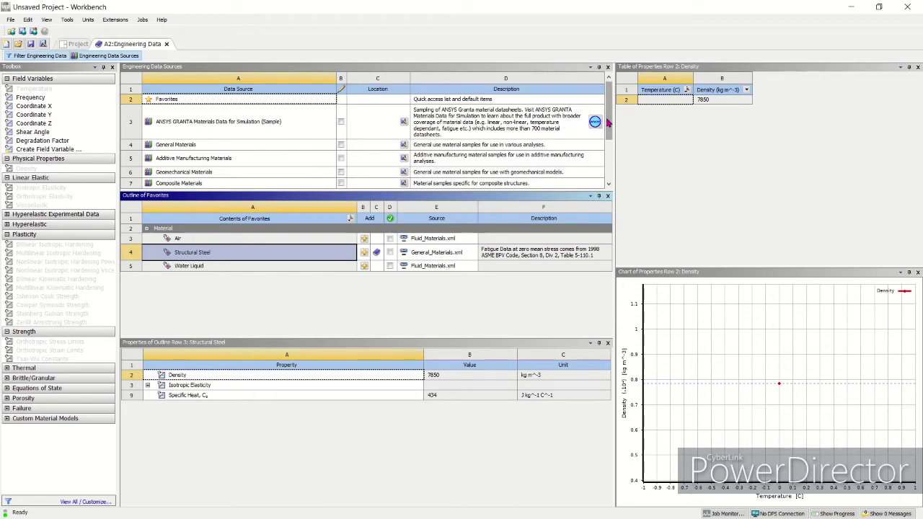
left_click_drag(608, 123, 611, 147)
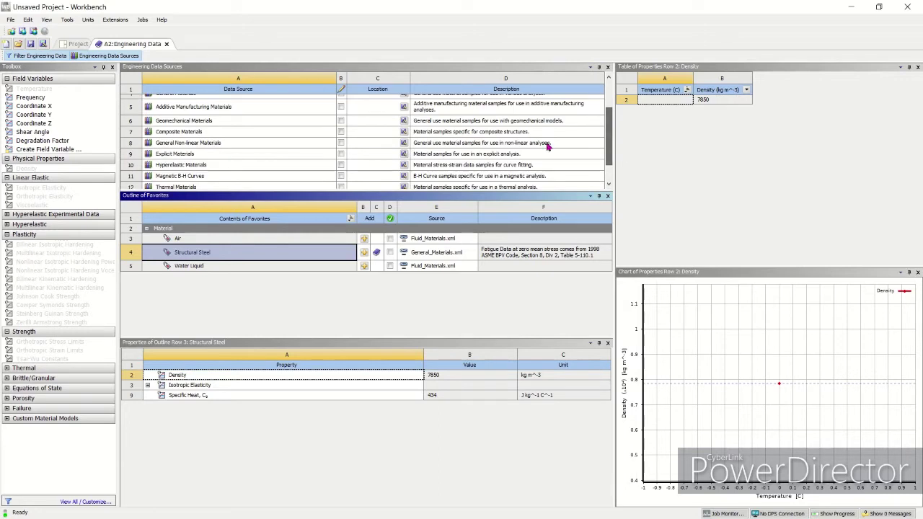
left_click(190, 155)
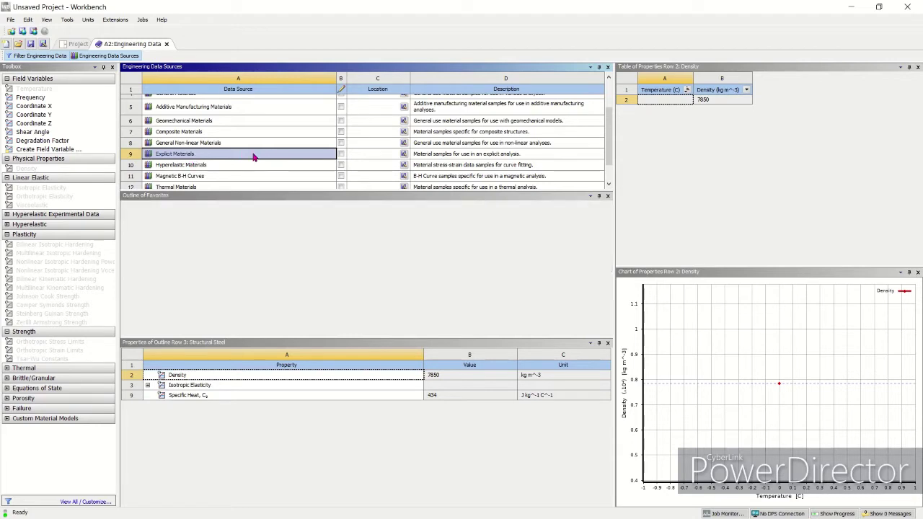
left_click(545, 263)
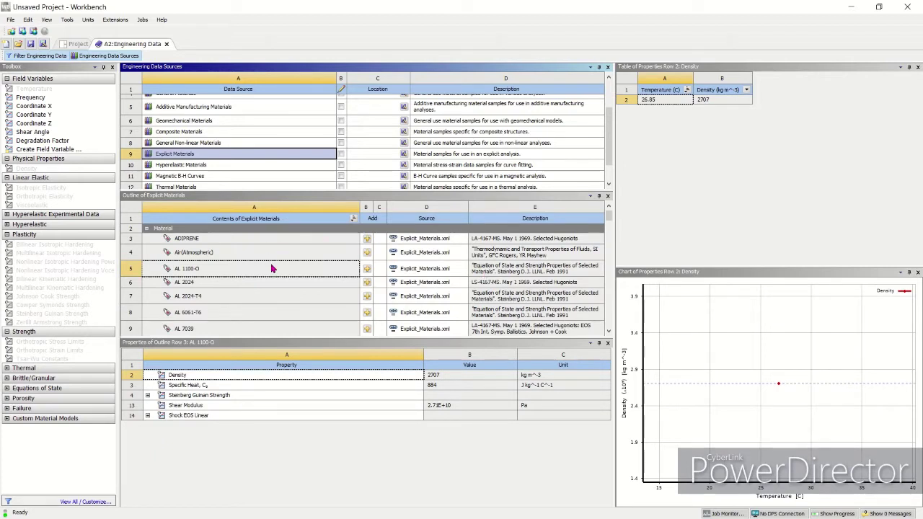
Step: Examine the properties of the aluminium and AL203 materials in the Explicit Materials library, such as AL 6061-T6, AL 2024-T4 and AL203-99.7
left_click(254, 312)
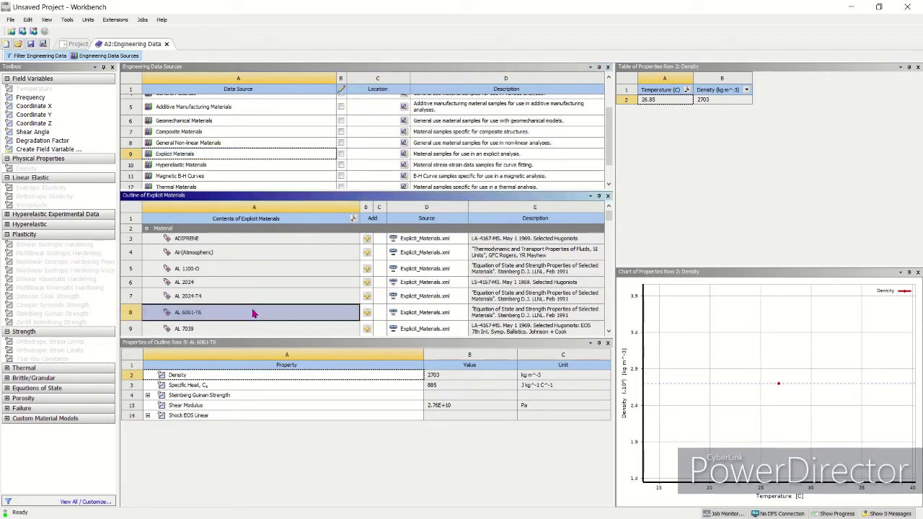
left_click(267, 254)
left_click(263, 295)
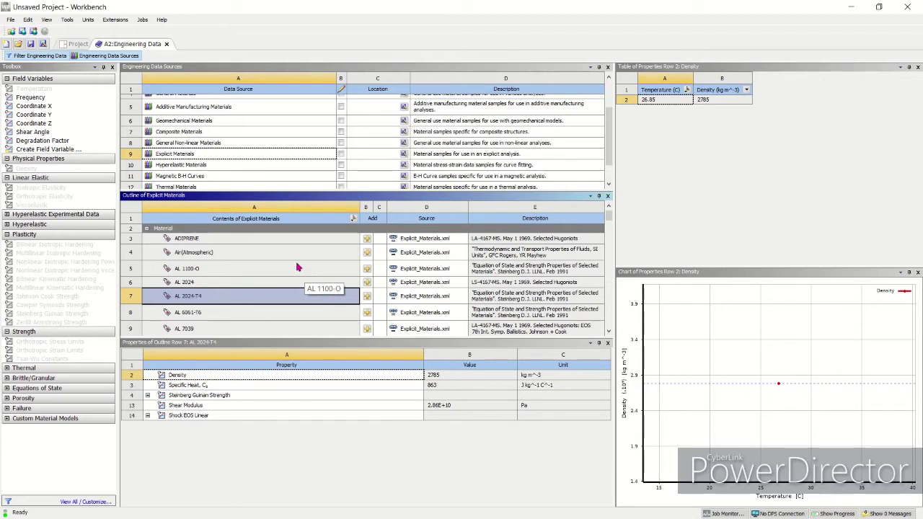
scroll(268, 171, "up", 3)
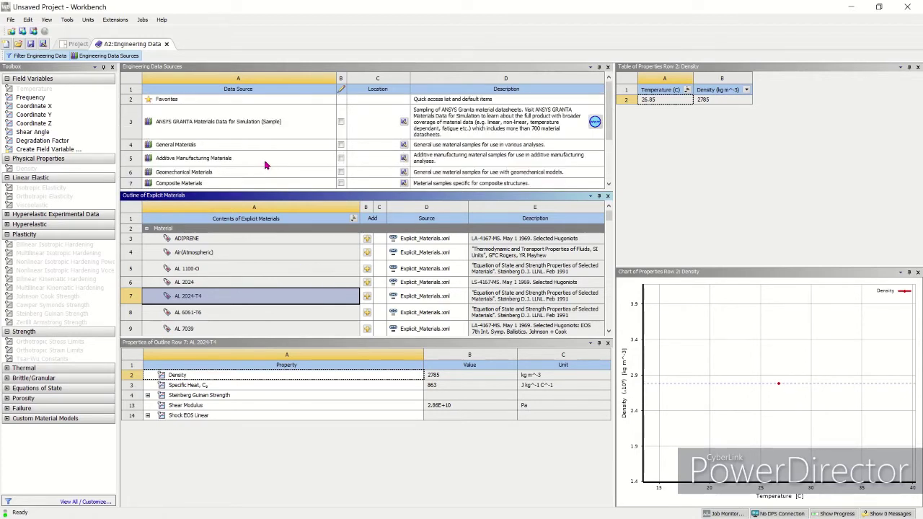
scroll(272, 167, "down", 3)
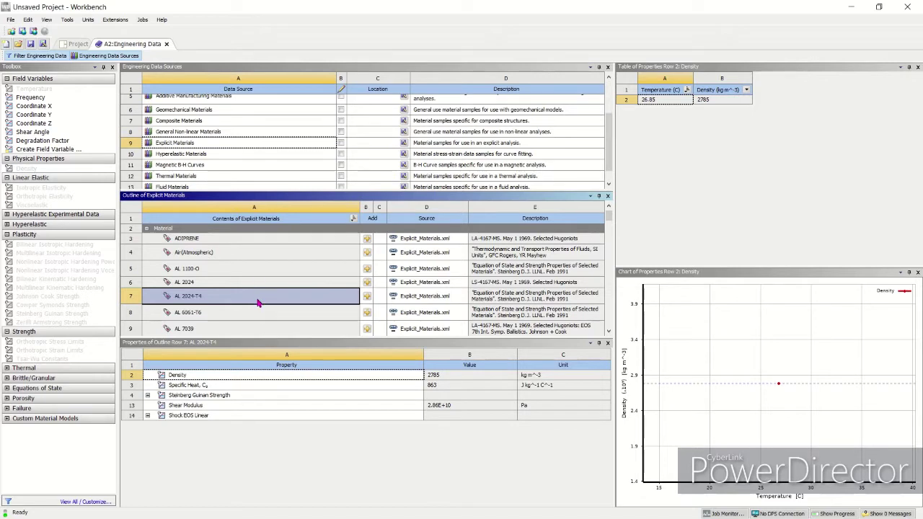
scroll(257, 303, "down", 1)
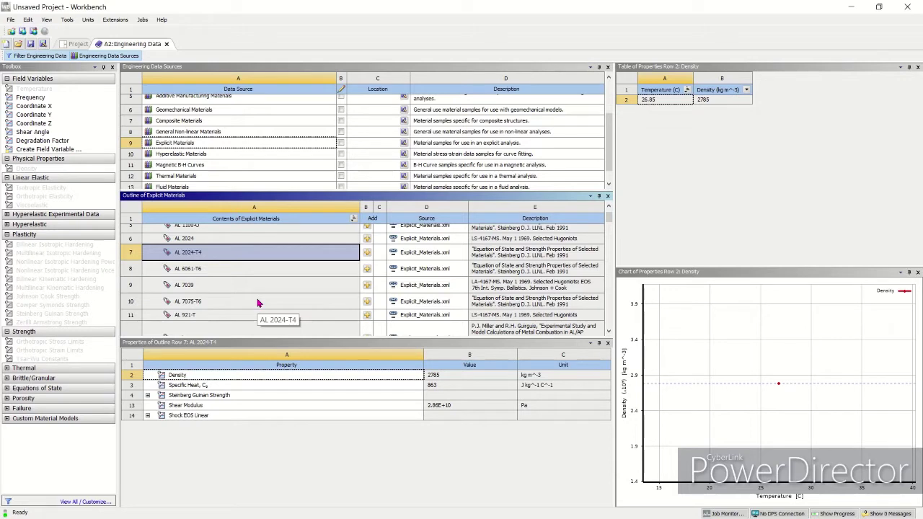
scroll(258, 303, "down", 2)
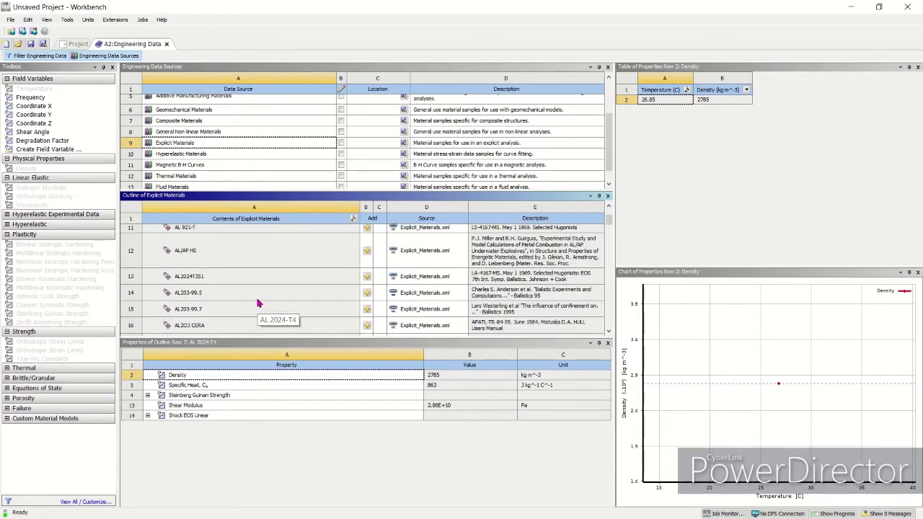
left_click(262, 299)
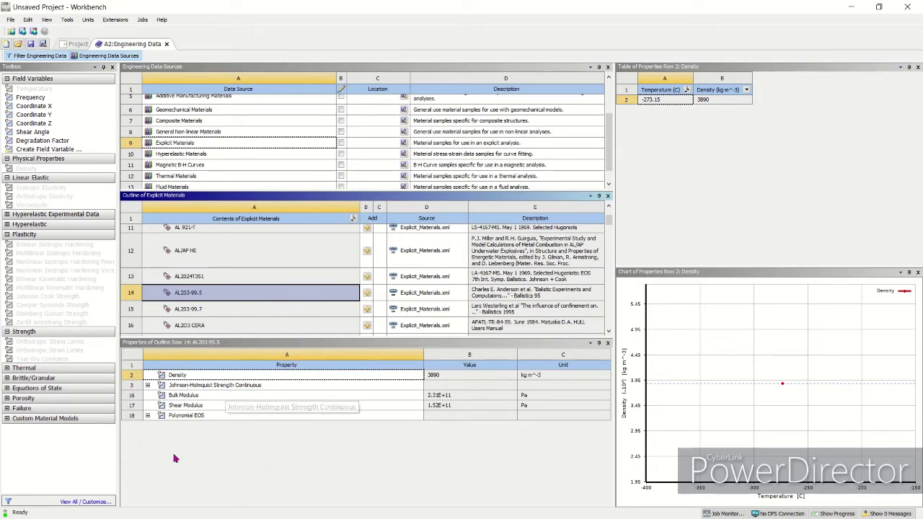
left_click(243, 310)
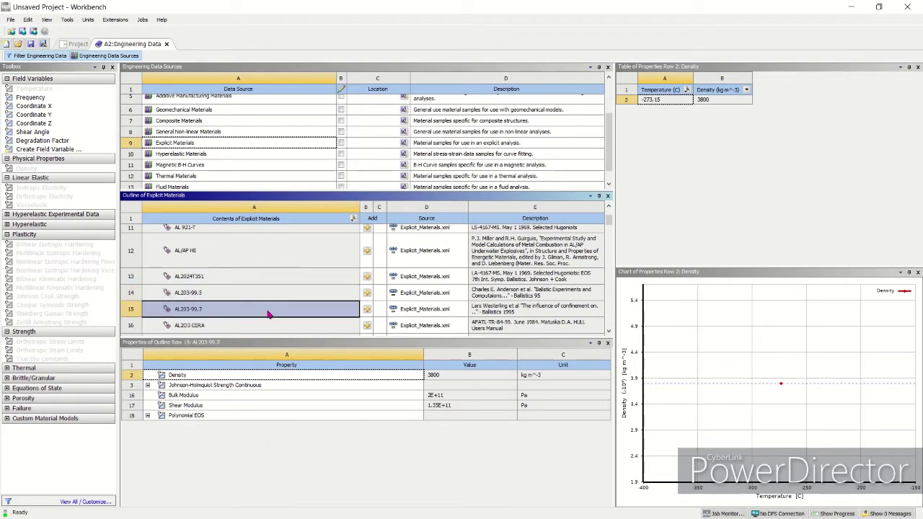
scroll(238, 144, "up", 1)
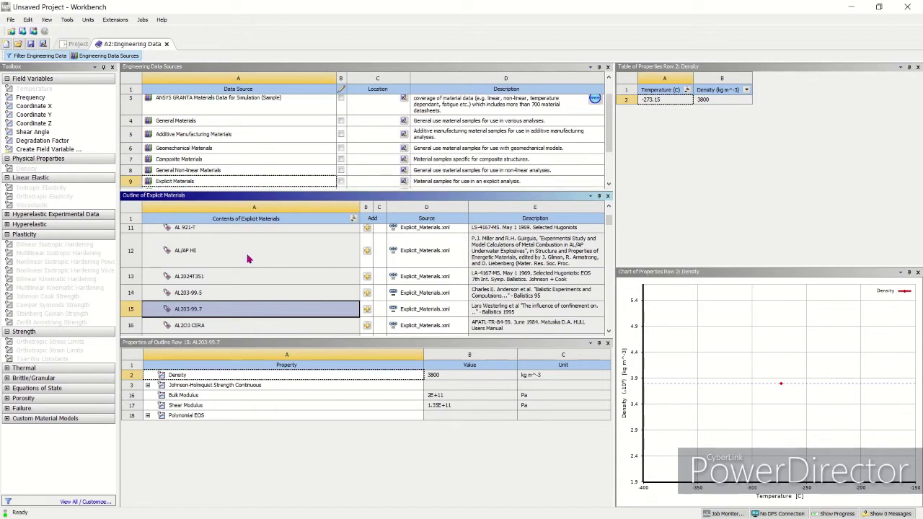
scroll(299, 287, "up", 3)
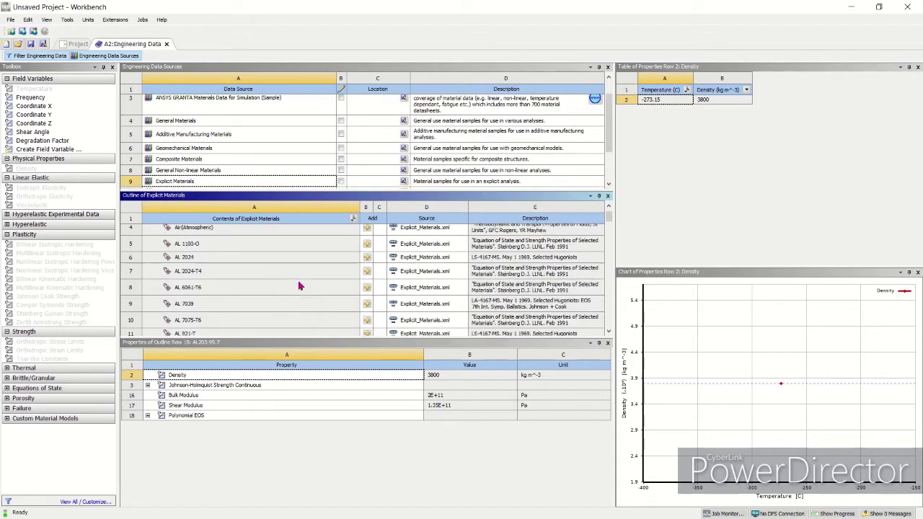
Step: Find CONCRETE-L in the Explicit Materials library and add it to the project's engineering data
scroll(300, 287, "down", 4)
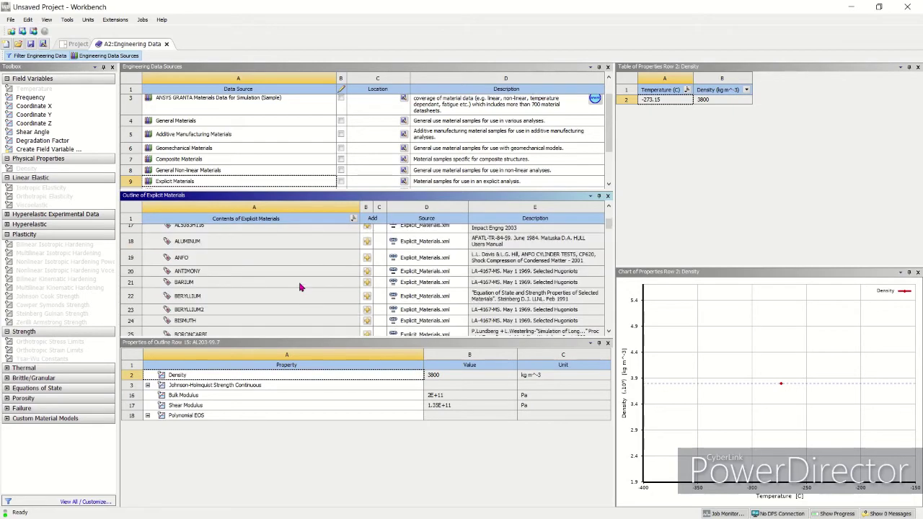
scroll(299, 286, "down", 2)
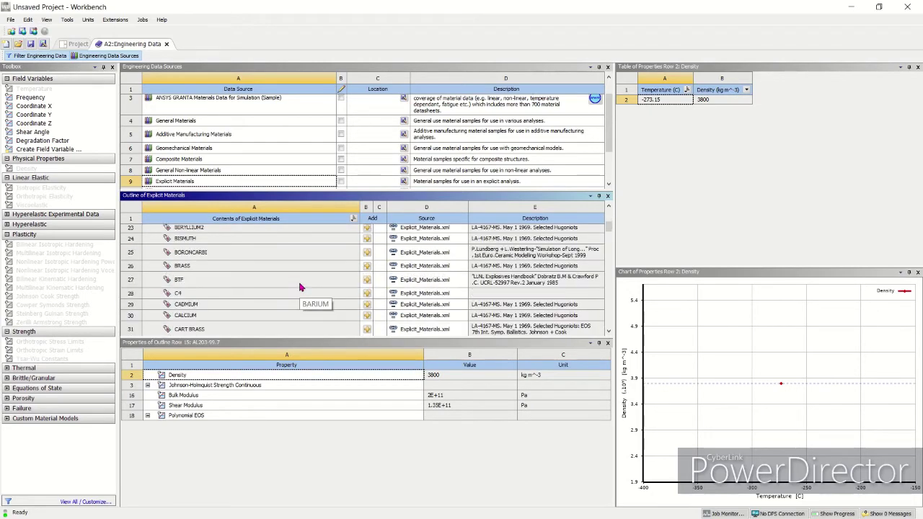
scroll(300, 287, "down", 1)
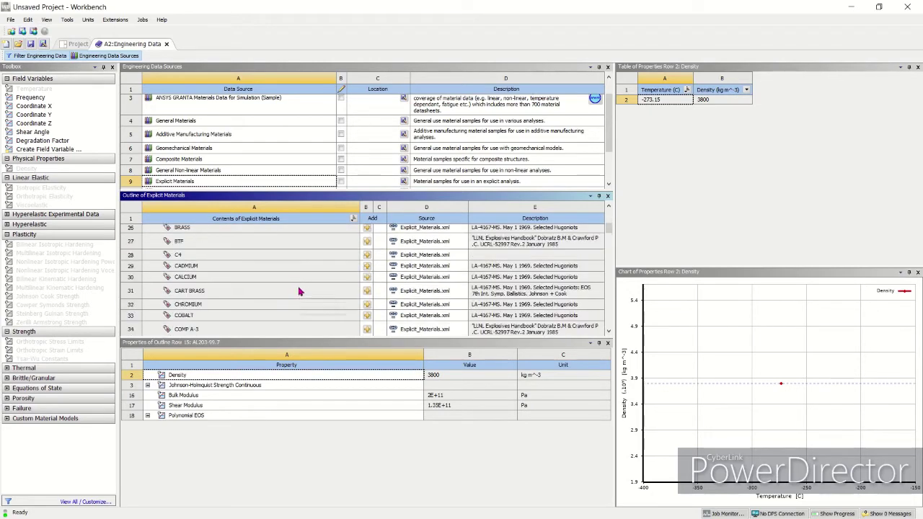
scroll(300, 291, "down", 1)
scroll(300, 291, "down", 1)
scroll(299, 307, "down", 2)
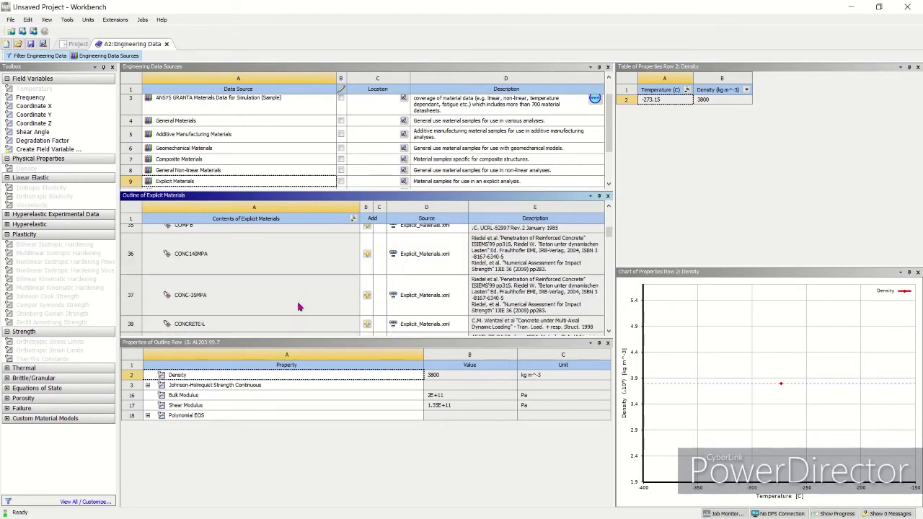
scroll(299, 304, "up", 1)
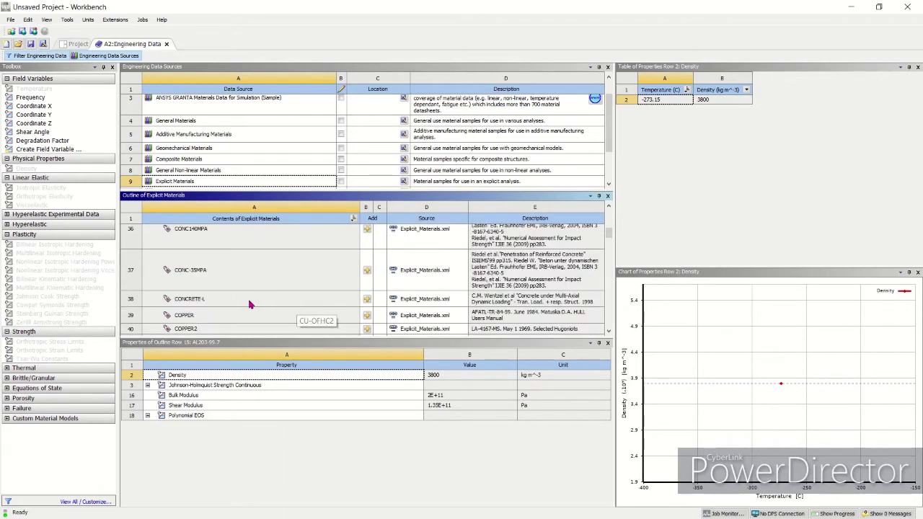
left_click(251, 298)
left_click(367, 299)
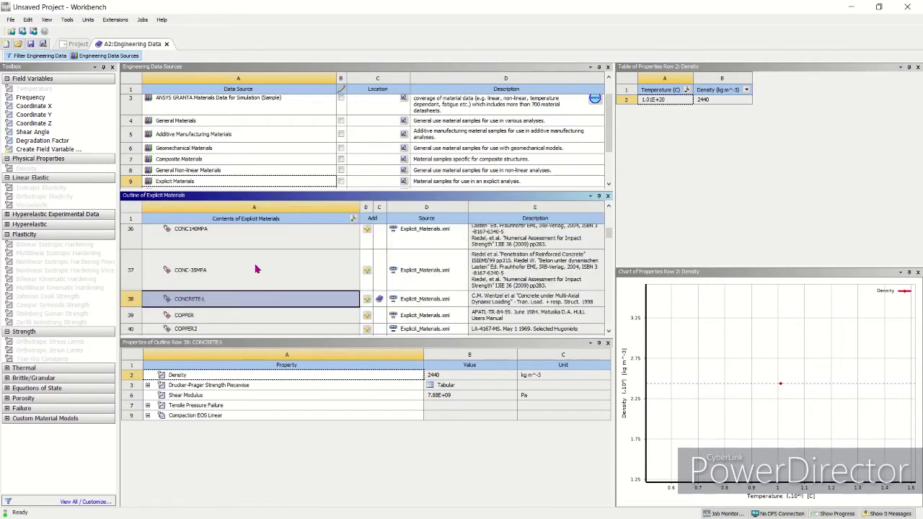
Step: Add the AL 1100-O aluminium from the Explicit Materials library to the project's engineering data
scroll(260, 271, "down", 1)
scroll(272, 296, "up", 1)
scroll(276, 315, "up", 10)
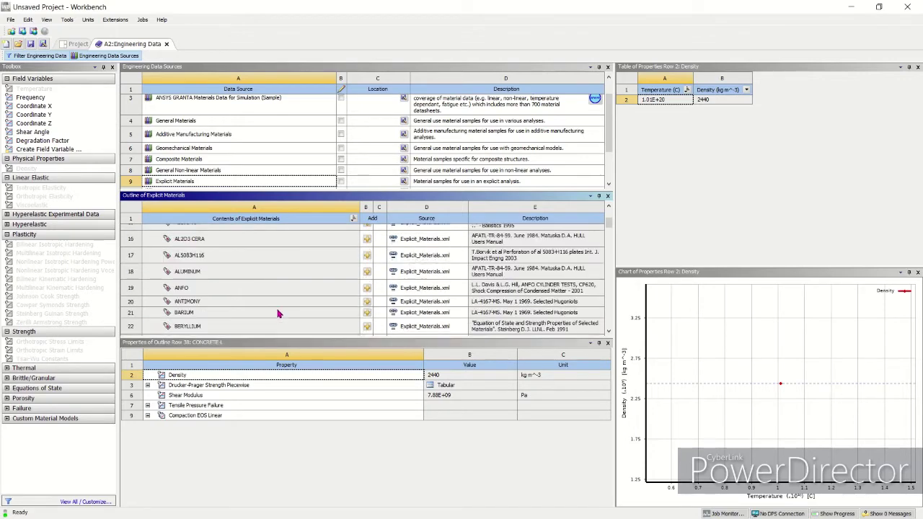
scroll(278, 314, "up", 3)
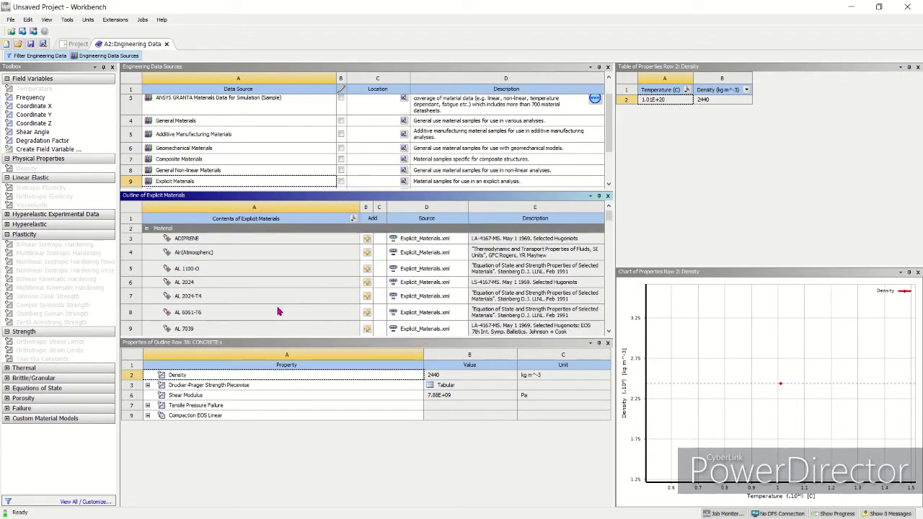
left_click(367, 269)
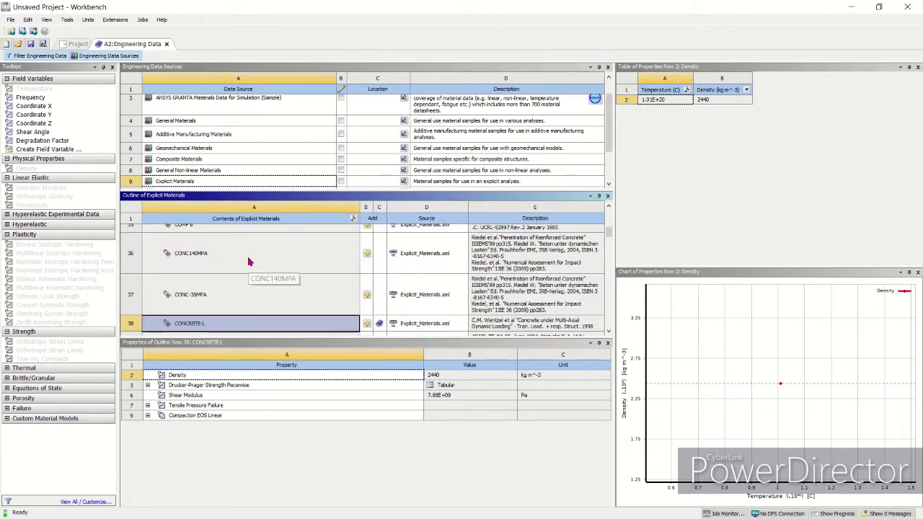
Step: Turn off engineering data filtering and the data sources view, and close Engineering Data to return to the project schematic
left_click(40, 56)
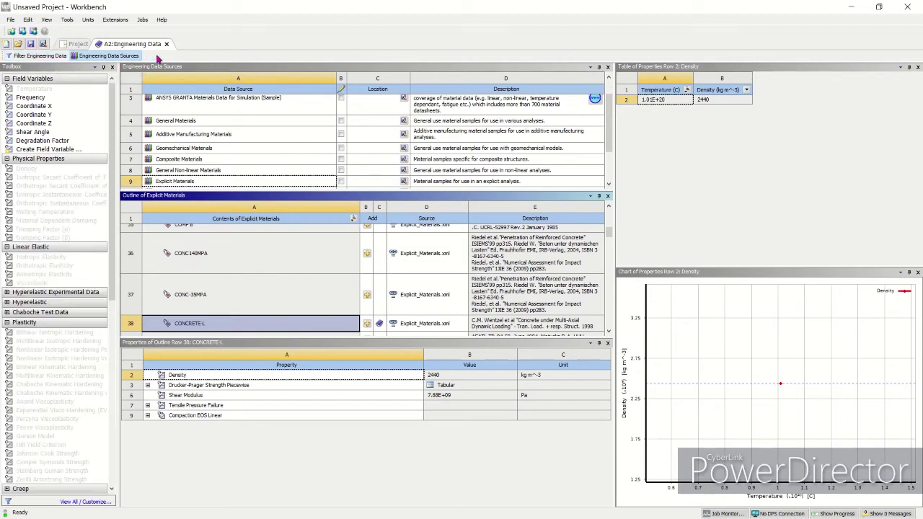
left_click(108, 55)
left_click(168, 44)
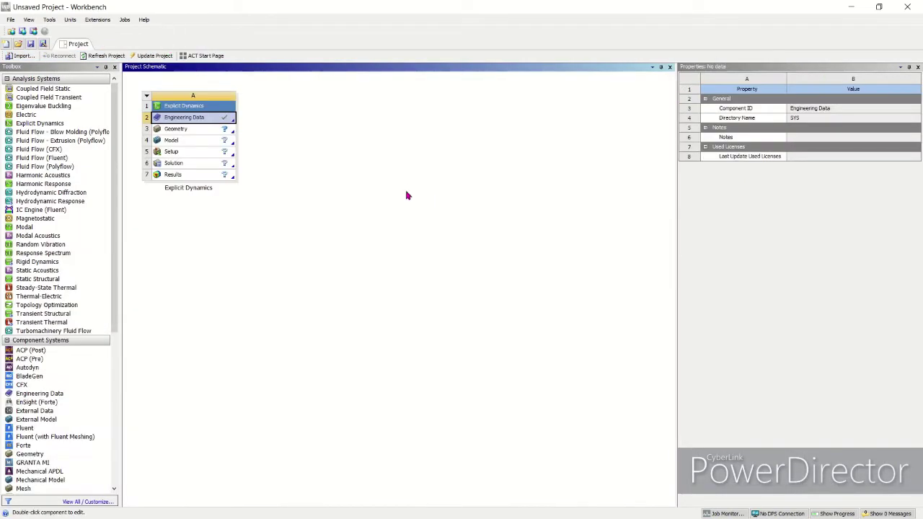
Step: Import the recent geometry file "explicit dynamics demoset1.sat" into the Geometry cell of the Explicit Dynamics system
left_click(215, 131)
right_click(215, 132)
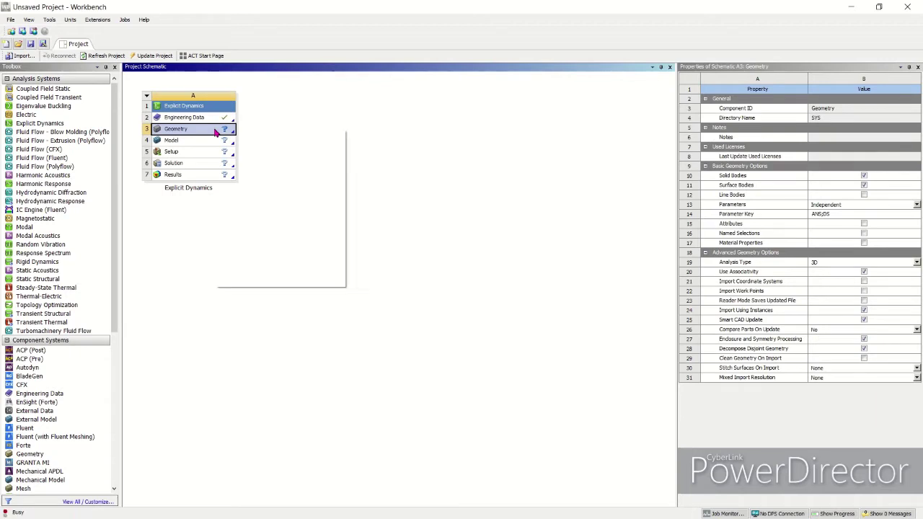
mouse_move(299, 158)
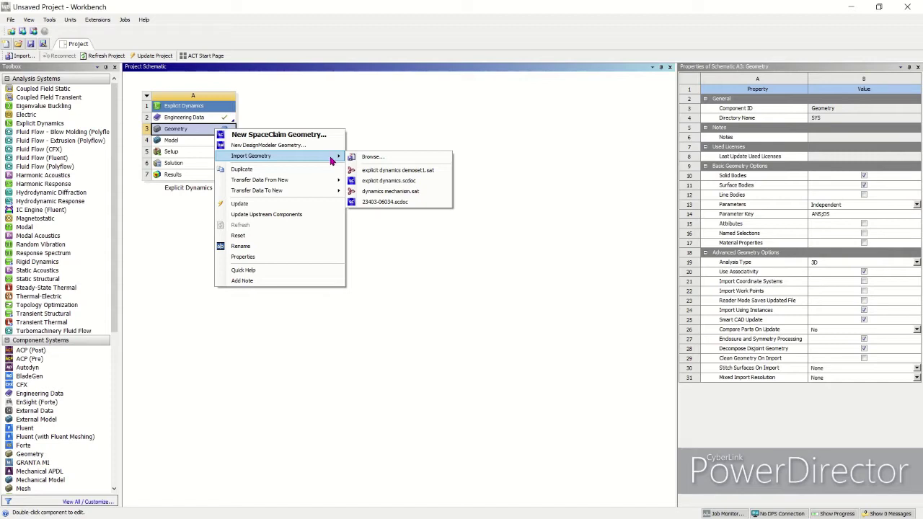
left_click(386, 171)
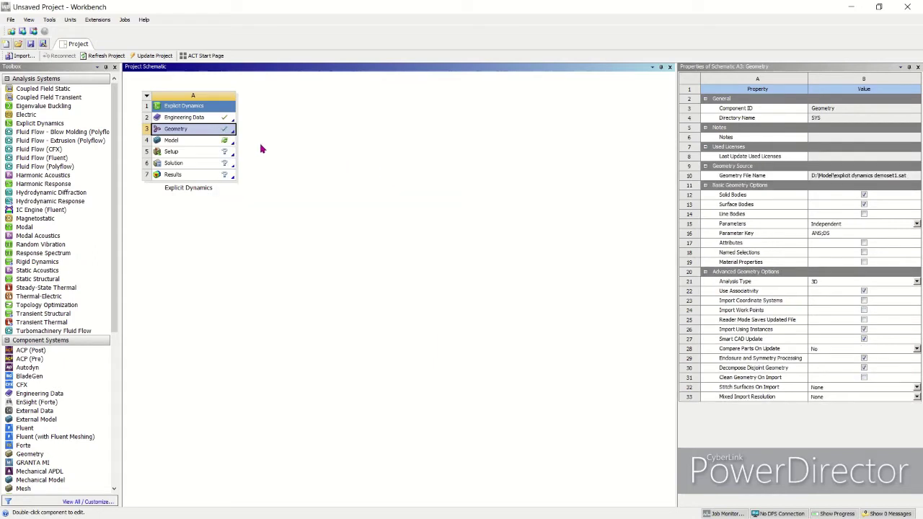
Step: Open the Model cell of the Explicit Dynamics system for editing in Mechanical
left_click(217, 140)
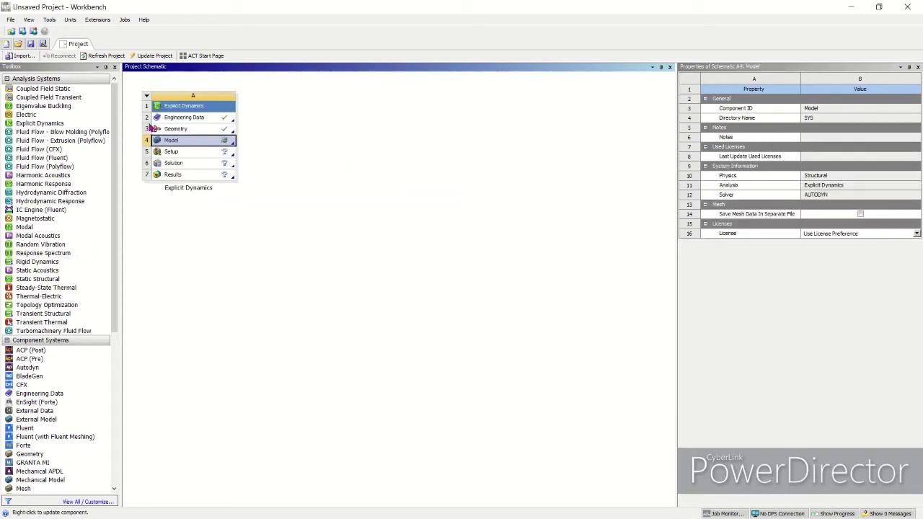
right_click(207, 144)
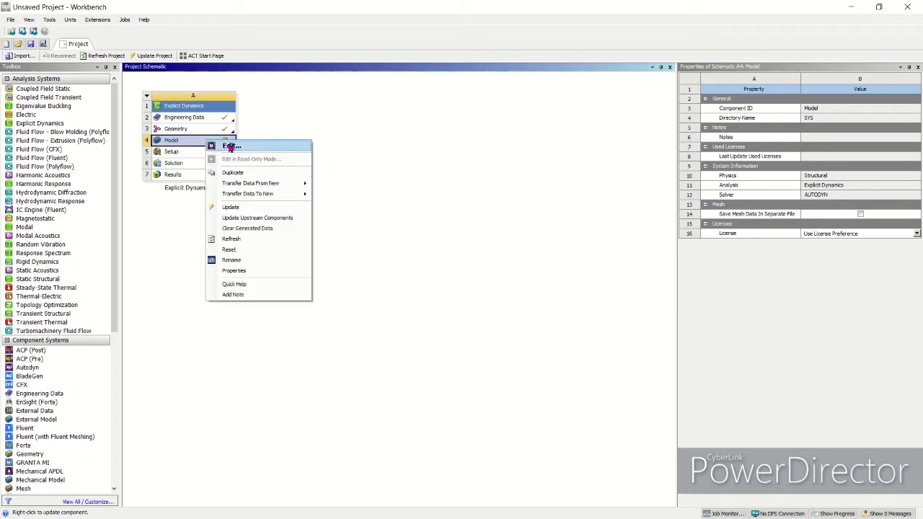
left_click(230, 147)
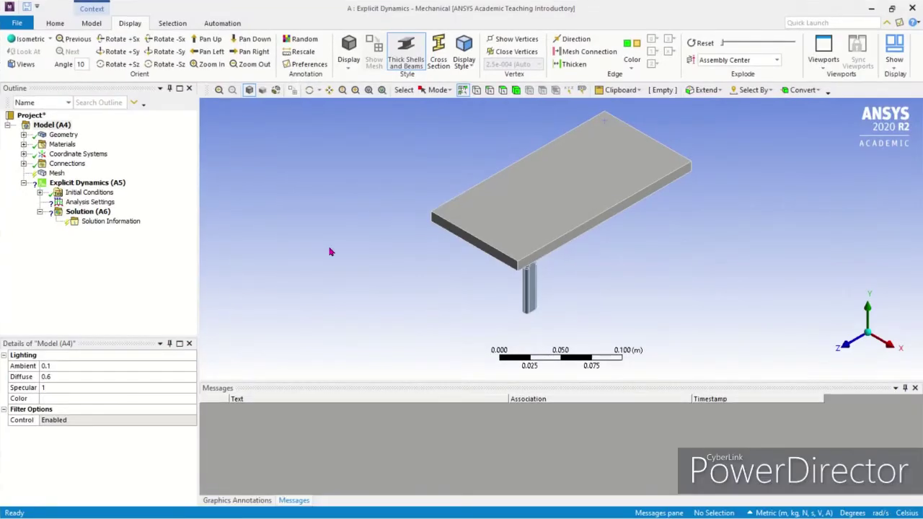
middle_click_drag(491, 295, 377, 228)
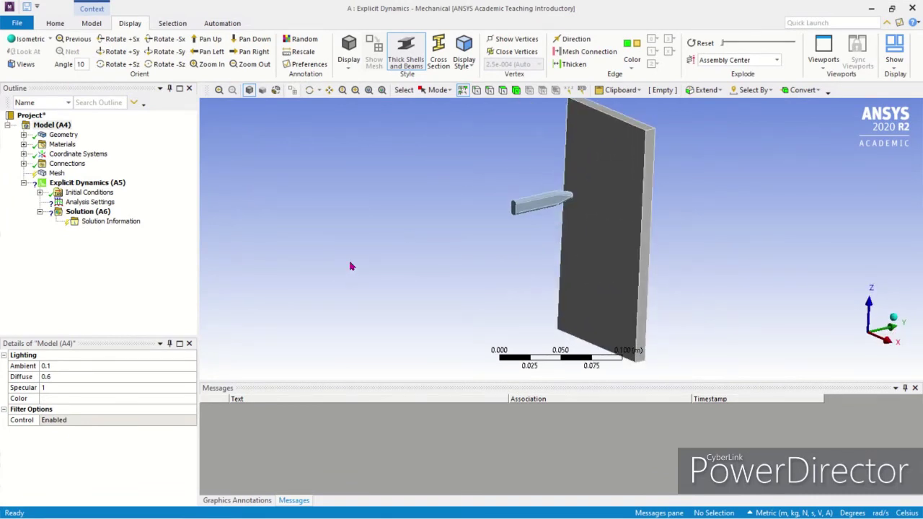
middle_click_drag(364, 259, 402, 254)
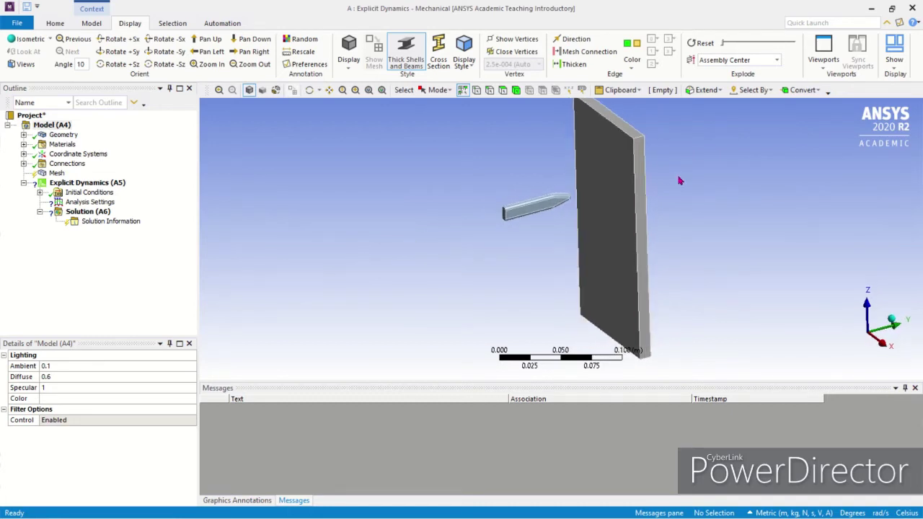
middle_click_drag(439, 303, 604, 154)
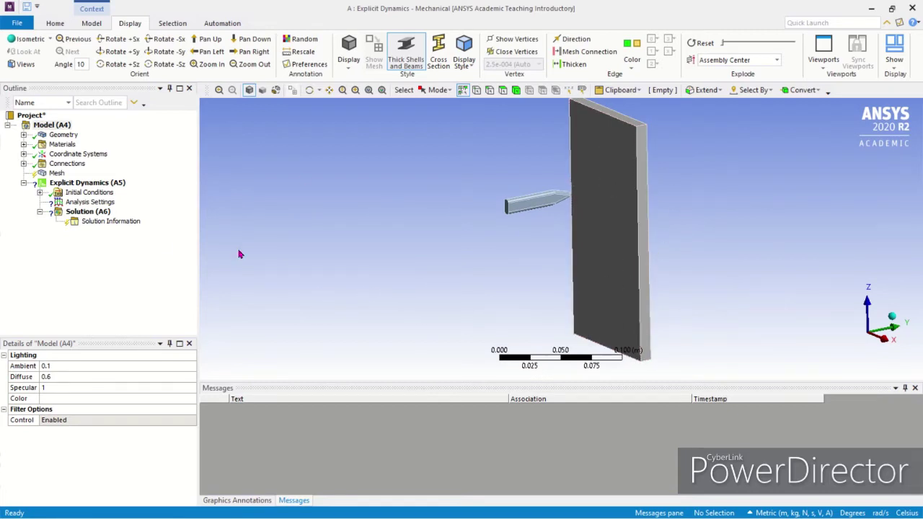
Step: Expand the model's geometry and materials, and assign the CONCRETE-L material to Part 1, the plate
left_click(24, 135)
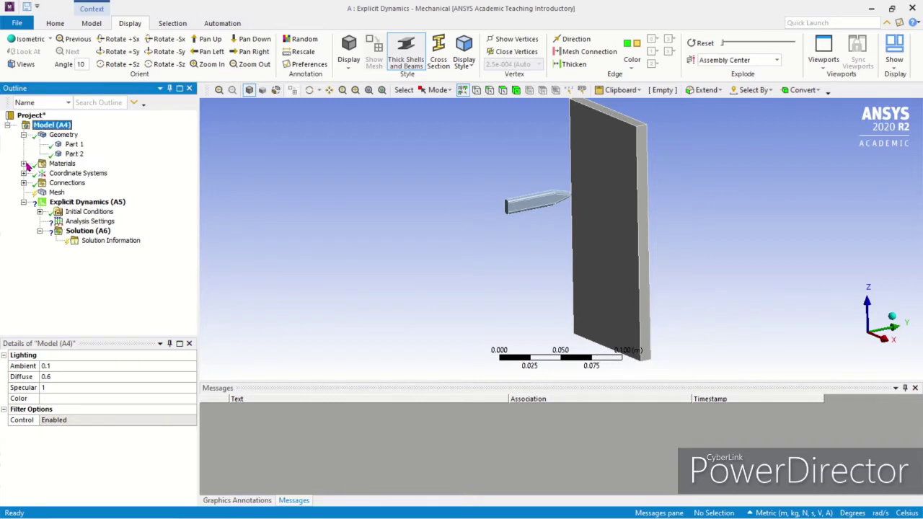
left_click(23, 163)
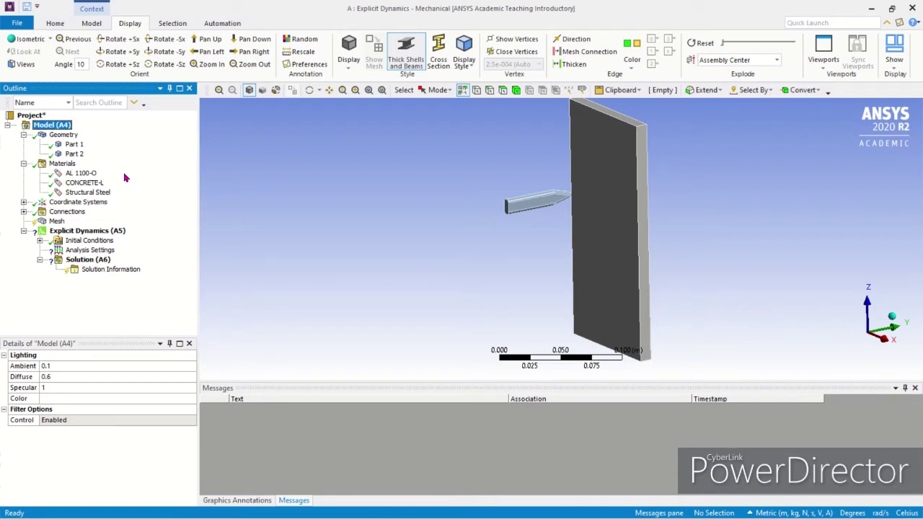
left_click(74, 145)
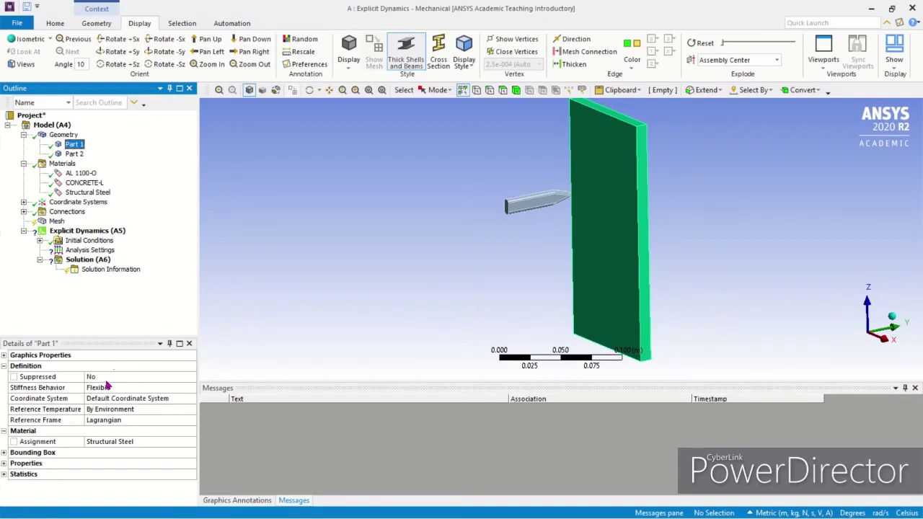
left_click(145, 446)
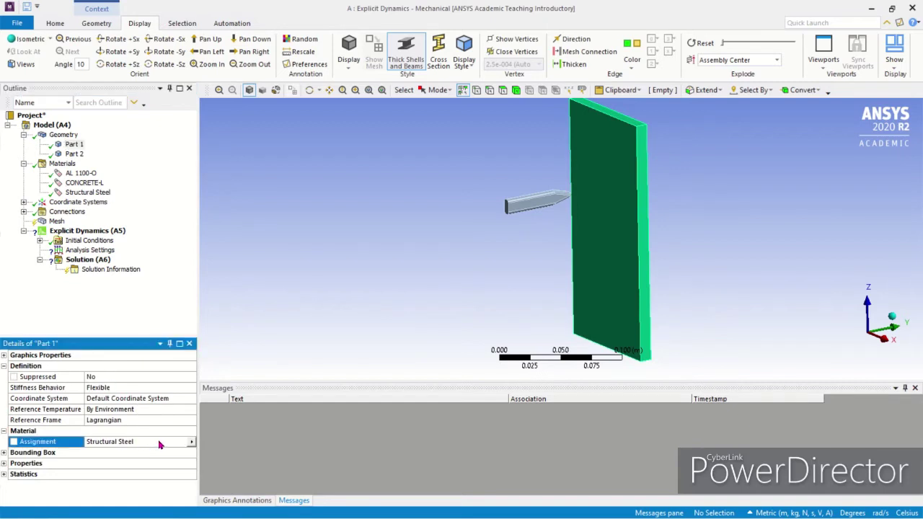
left_click(192, 442)
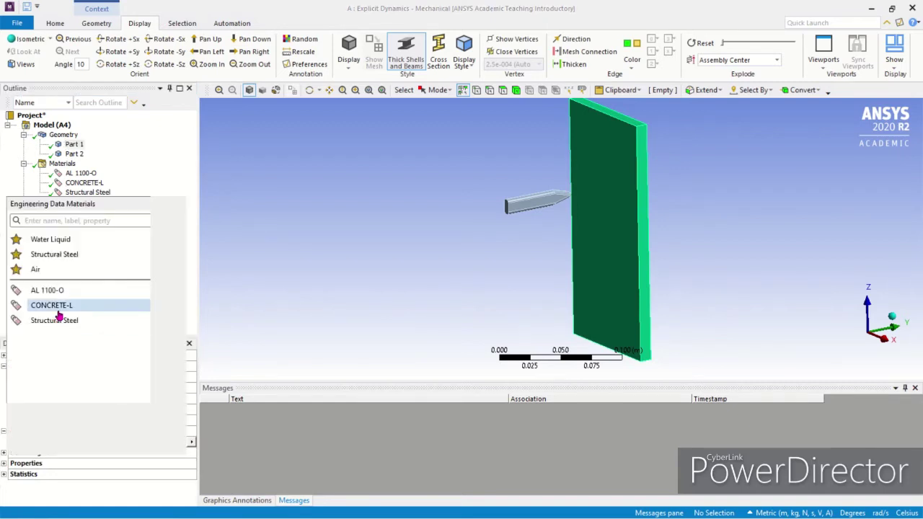
left_click(60, 306)
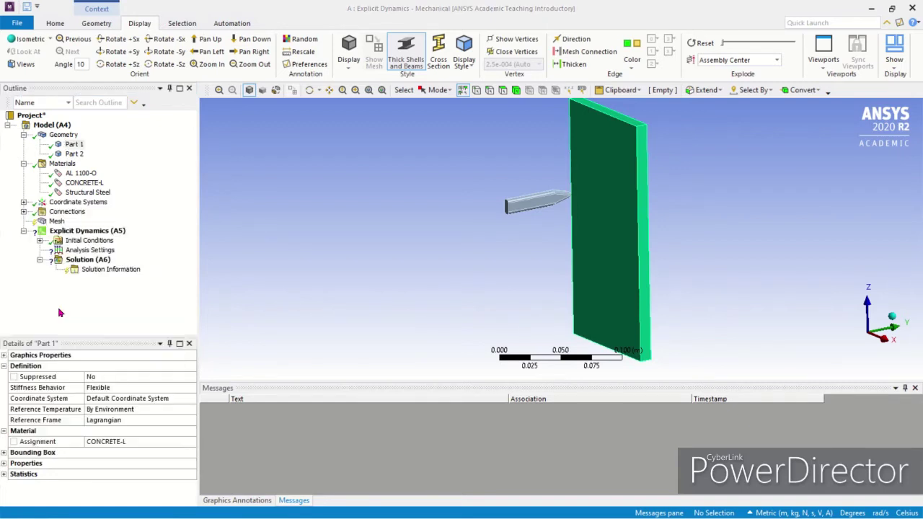
Step: Assign the AL 1100-O material to Part 2, the pointed projectile
left_click(75, 155)
left_click(184, 441)
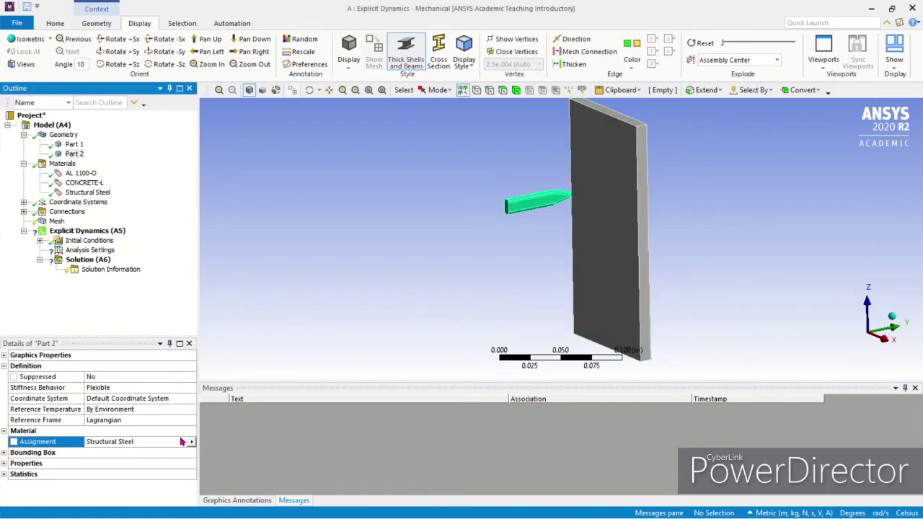
left_click(193, 442)
left_click(62, 291)
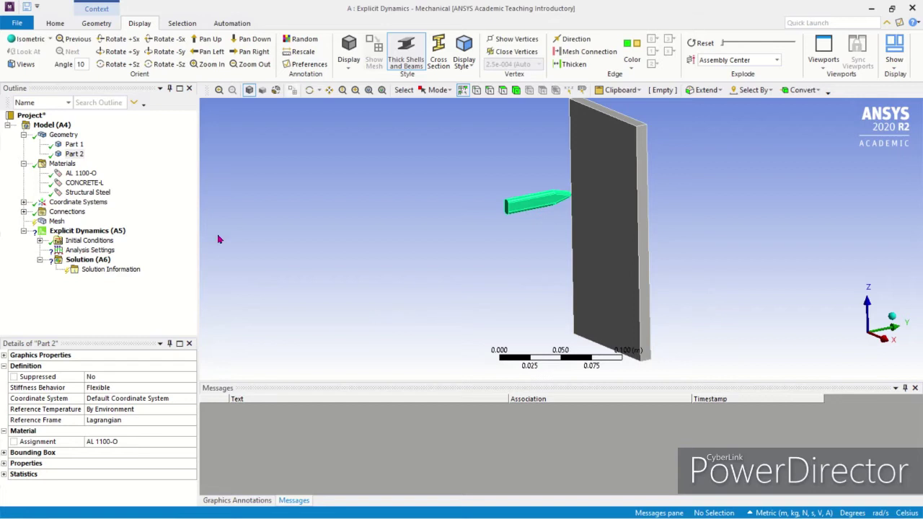
Step: Examine the model's Connections, including its body interactions and the available contact and joint options
middle_click_drag(481, 286, 561, 239)
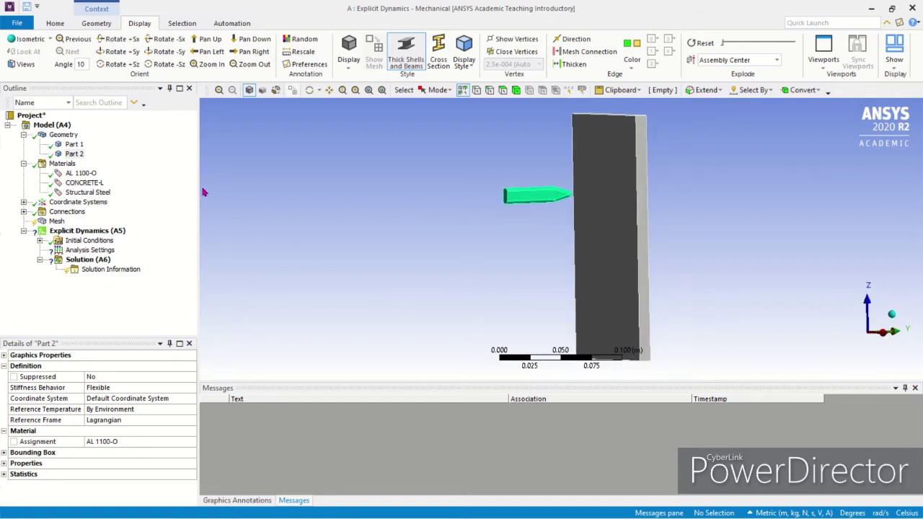
left_click(24, 212)
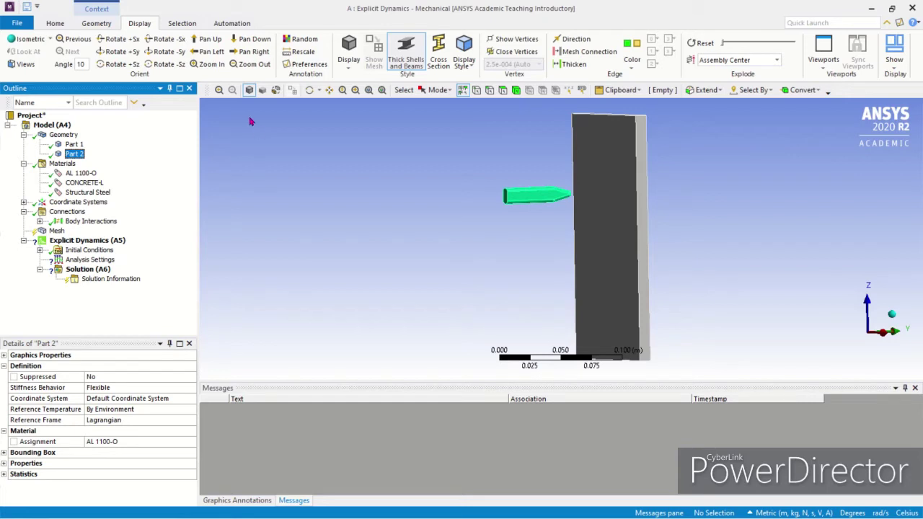
left_click(68, 212)
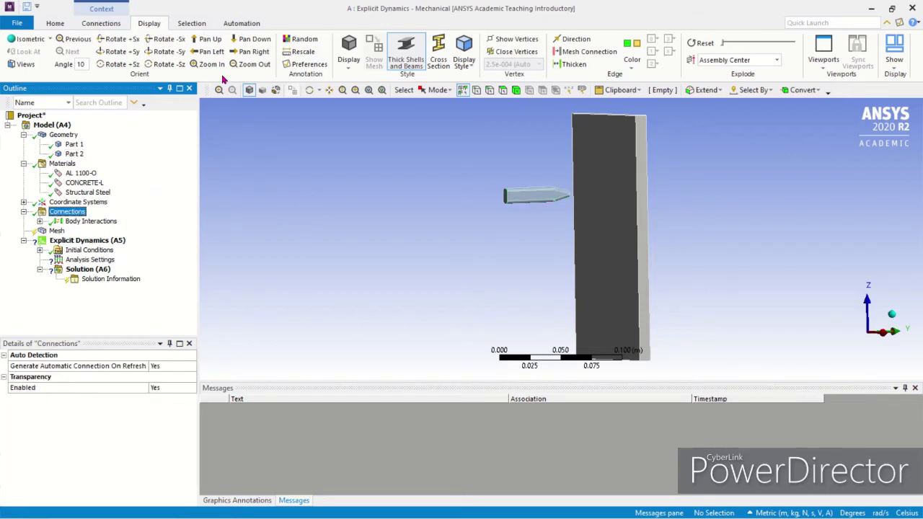
left_click(101, 23)
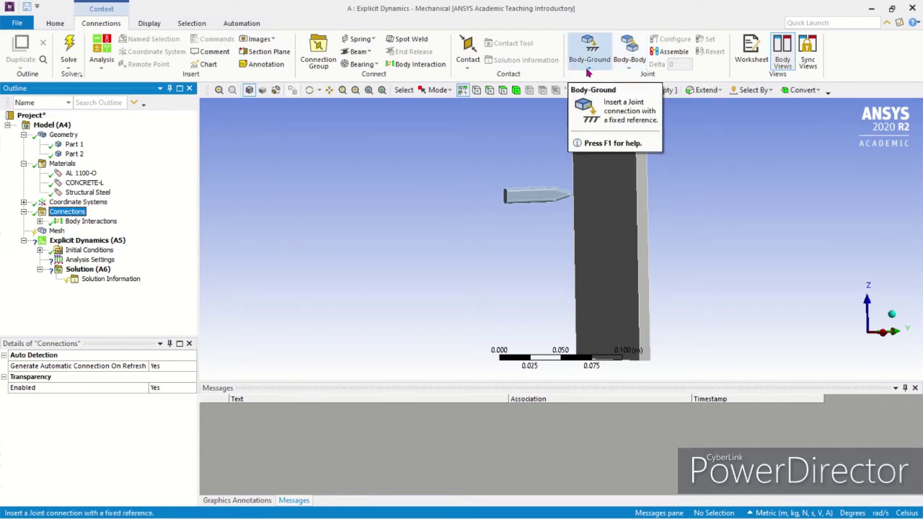
mouse_move(385, 271)
middle_mouse_down()
mouse_move(378, 279)
mouse_move(395, 282)
middle_mouse_up()
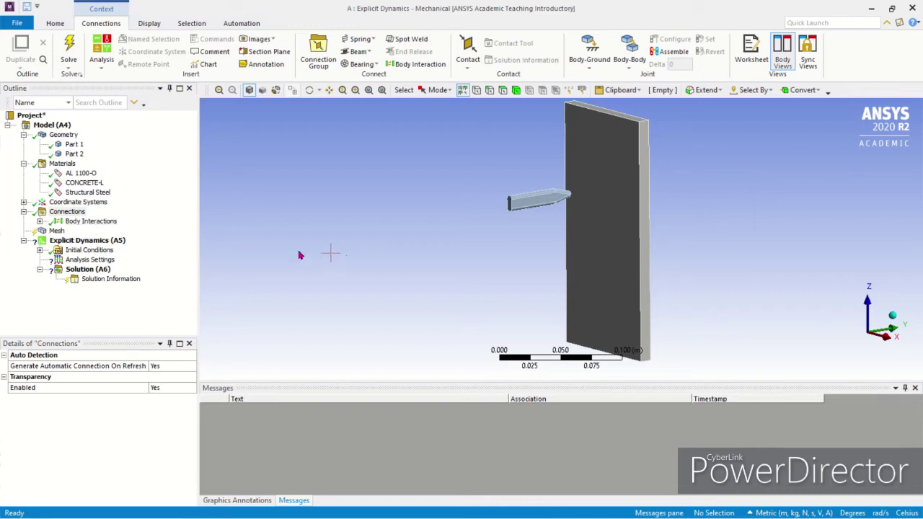
Step: Update the mesh using the Explicit physics preference, linear element order and default element size
left_click(57, 231)
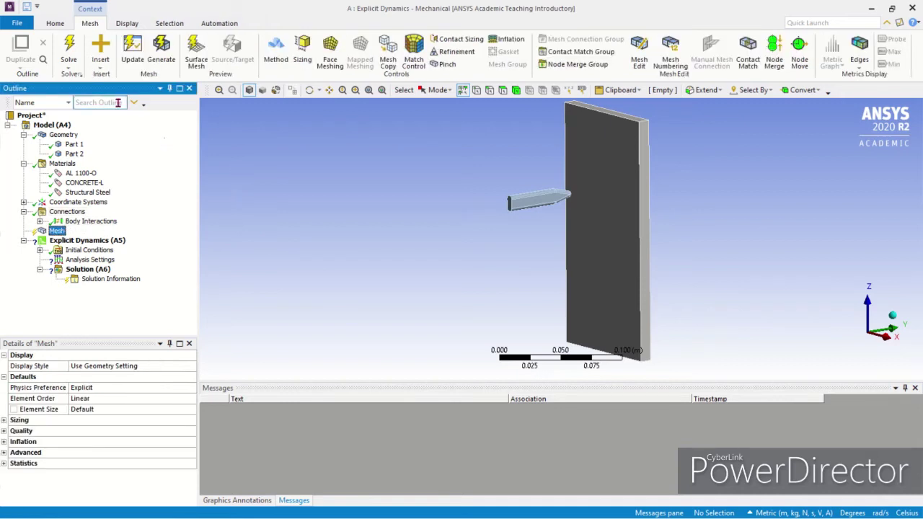
left_click(132, 54)
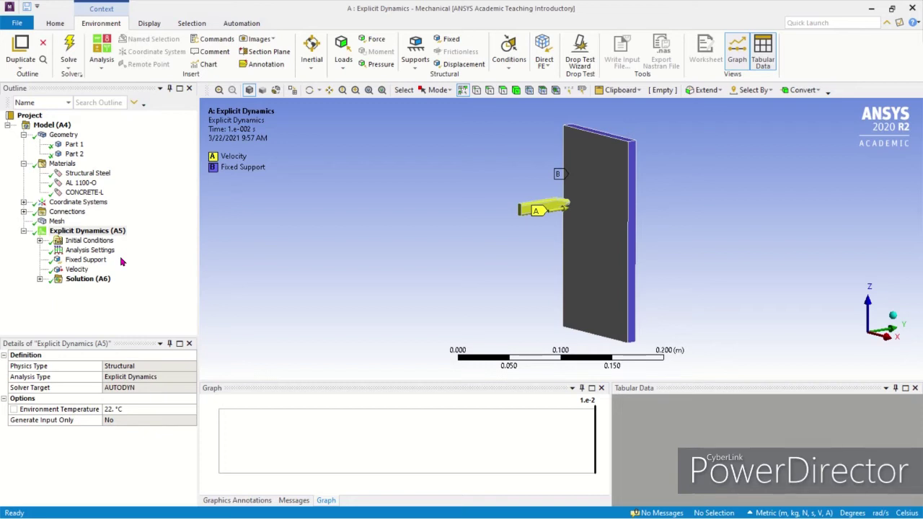
Step: Examine the Fixed Support on the plate's edge faces and the projectile's orientation from several sides
left_click(101, 261)
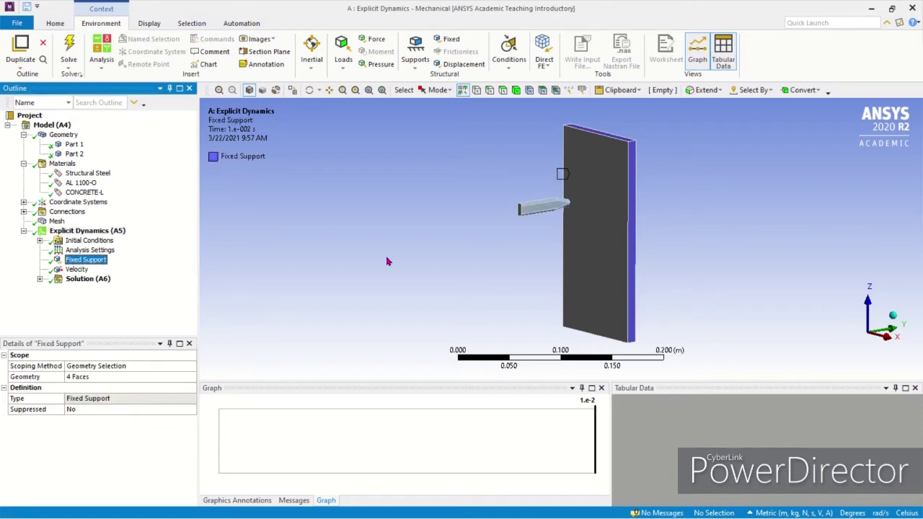
middle_click_drag(390, 258, 330, 259)
left_click(79, 264)
middle_click_drag(462, 295, 705, 324)
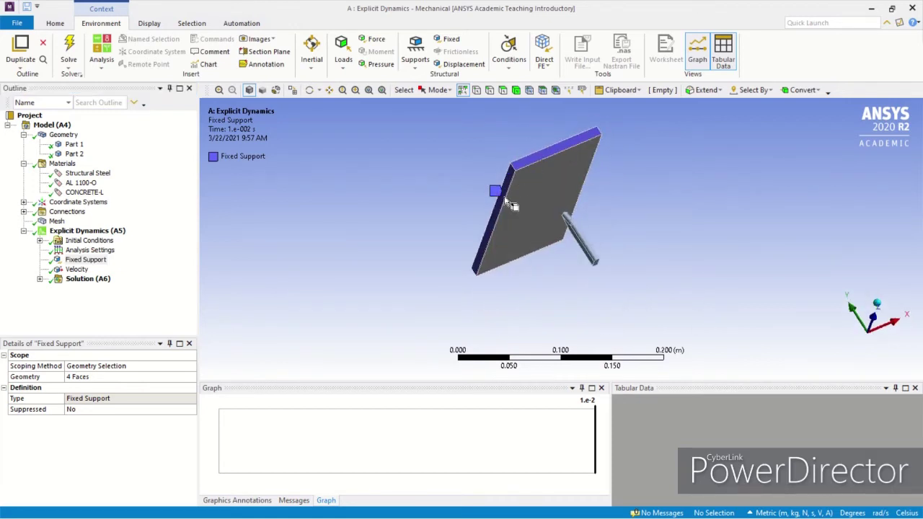
middle_click_drag(453, 277, 523, 260)
middle_click_drag(412, 243, 595, 226)
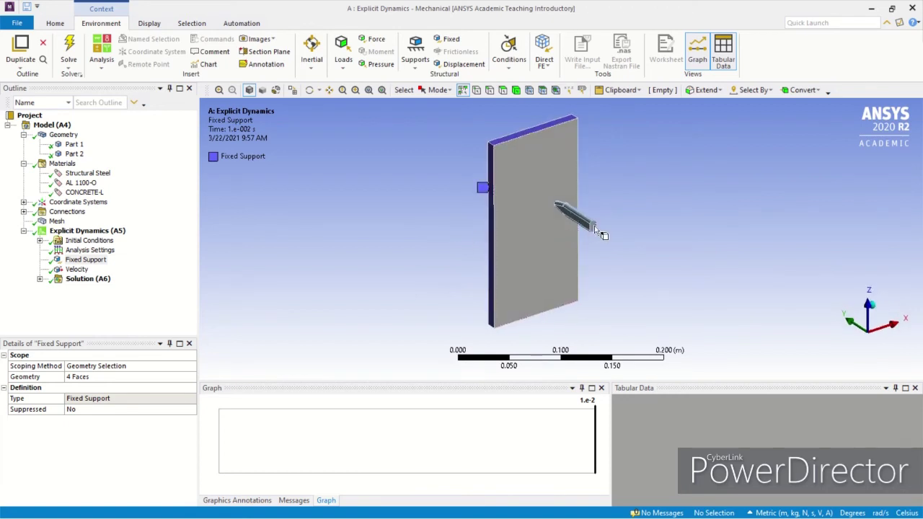
middle_click_drag(611, 266, 608, 231)
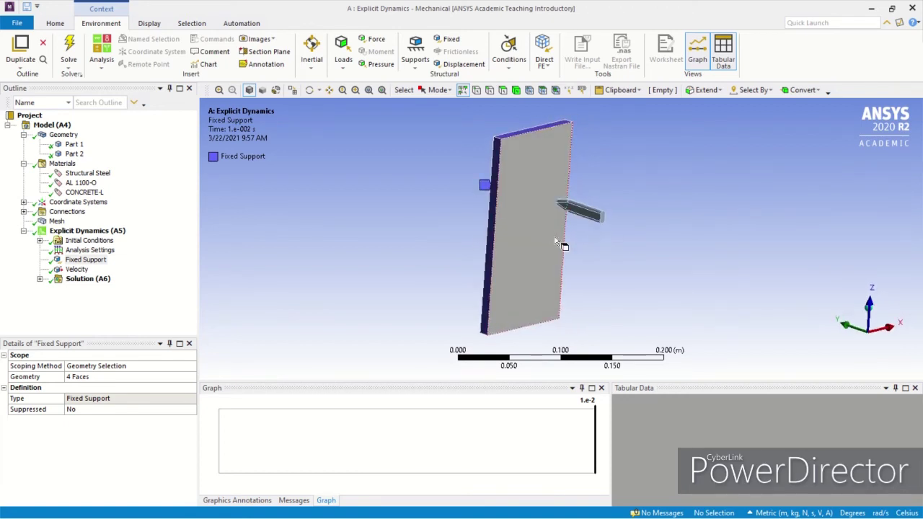
middle_click_drag(279, 261, 618, 277)
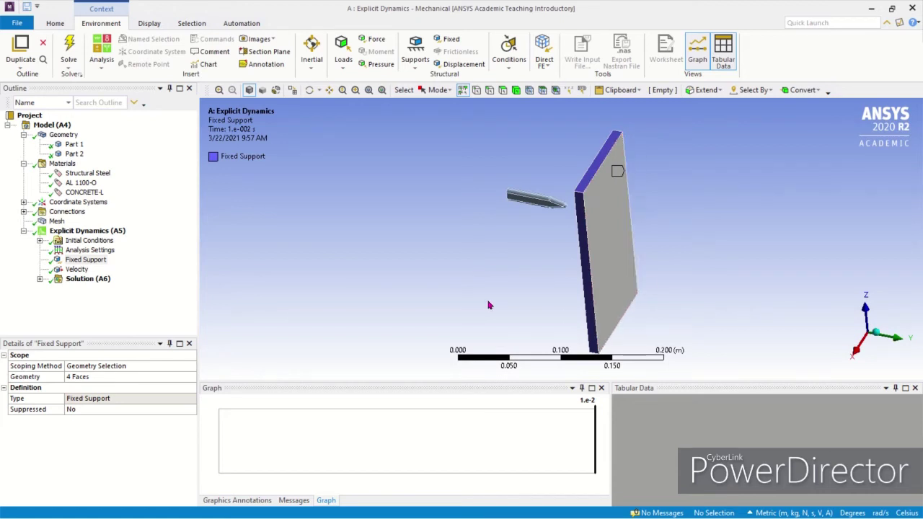
middle_click_drag(441, 281, 462, 262)
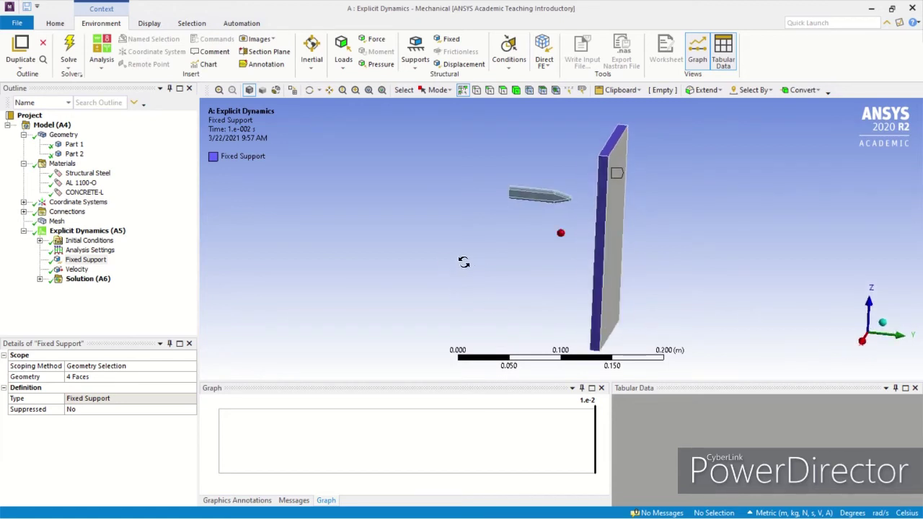
Step: Review the projectile's Velocity components and tabular data, and check the end time in the Analysis Settings
left_click(77, 270)
mouse_move(332, 264)
middle_mouse_down()
mouse_move(367, 256)
mouse_move(433, 305)
mouse_move(432, 280)
middle_mouse_up()
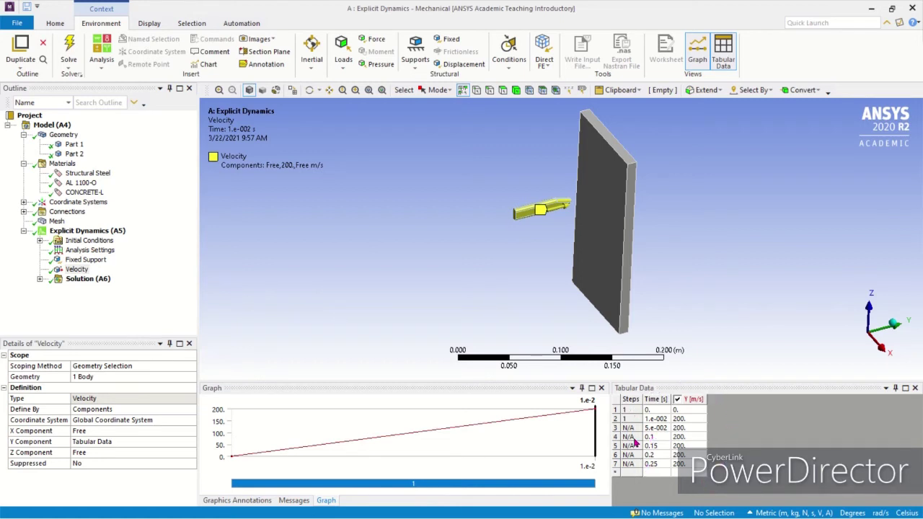
left_click(99, 250)
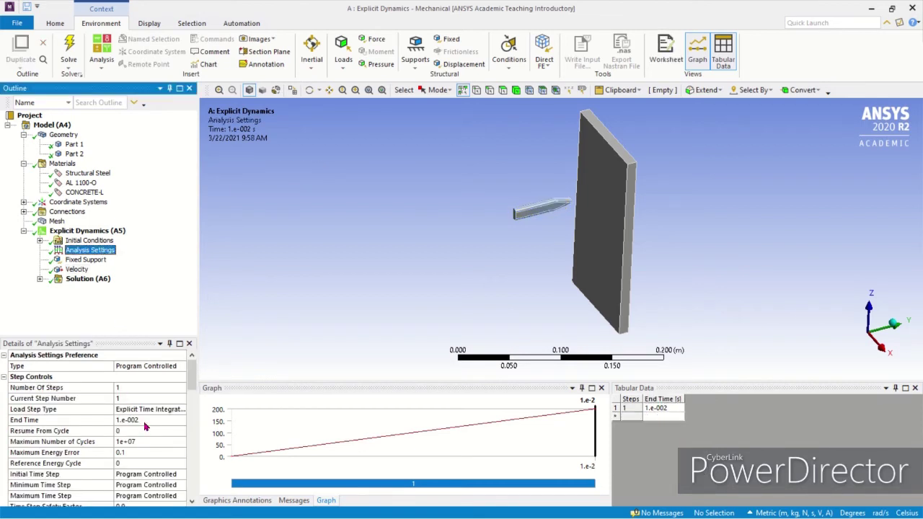
left_click(144, 422)
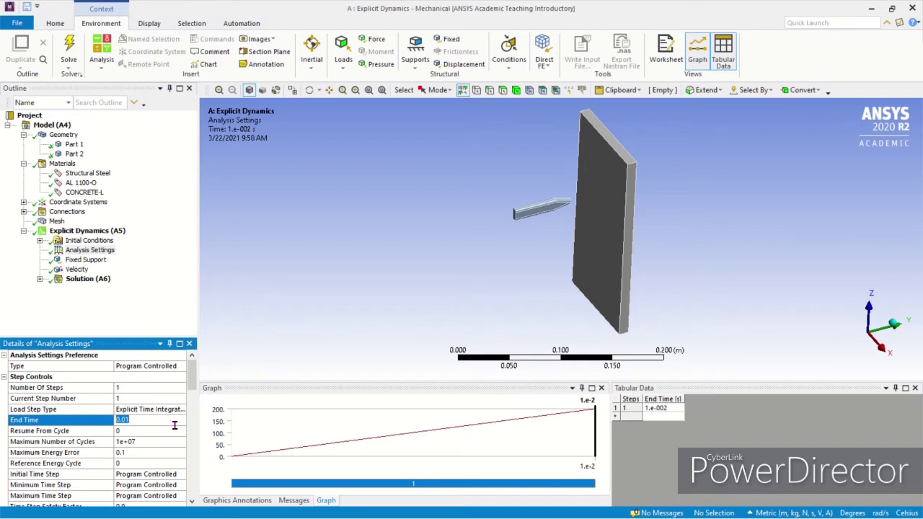
left_click(704, 441)
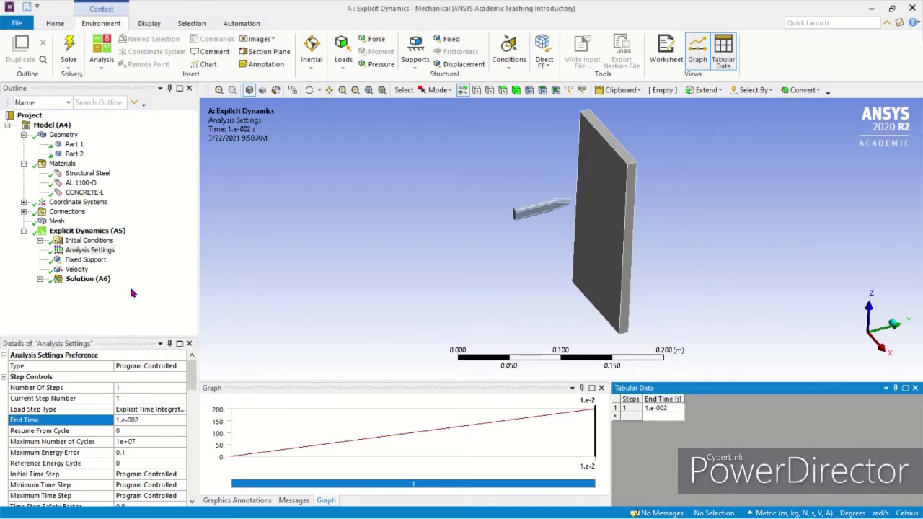
Step: Recheck the Velocity definition against the Analysis Settings and the Fixed Support
left_click(76, 269)
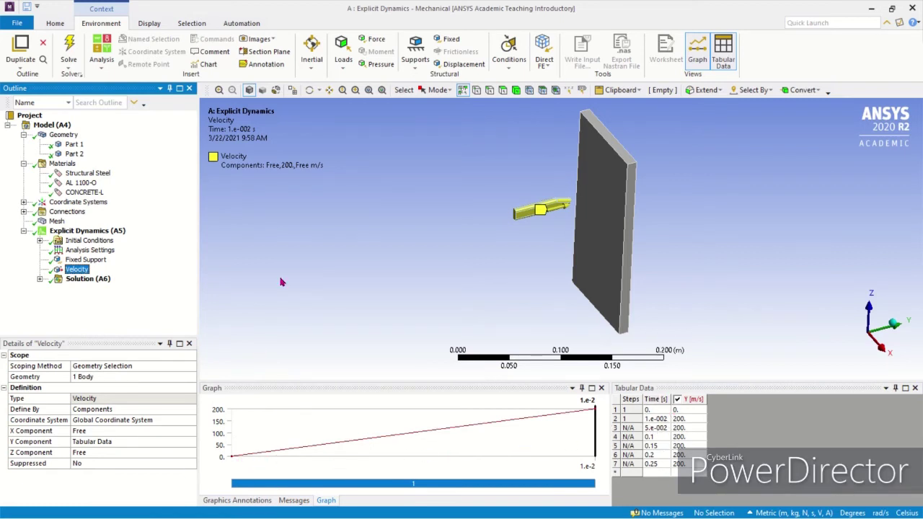
left_click(91, 249)
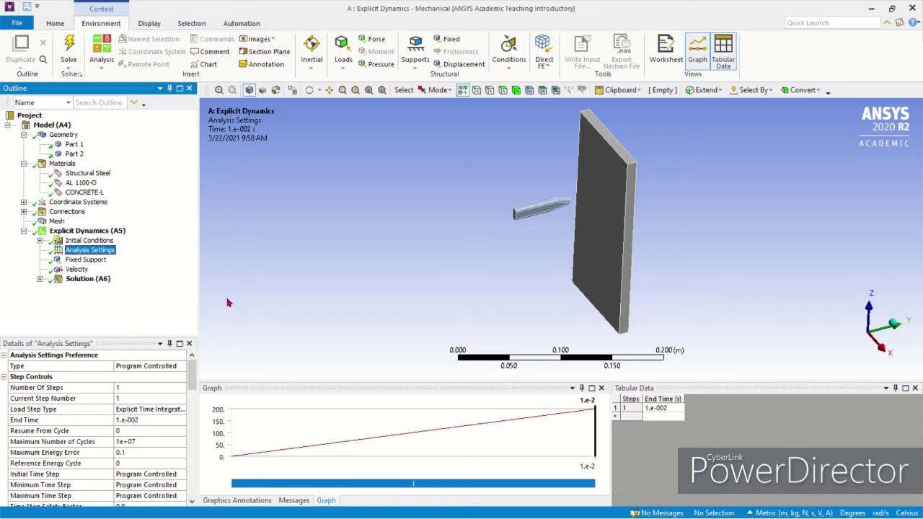
left_click(90, 260)
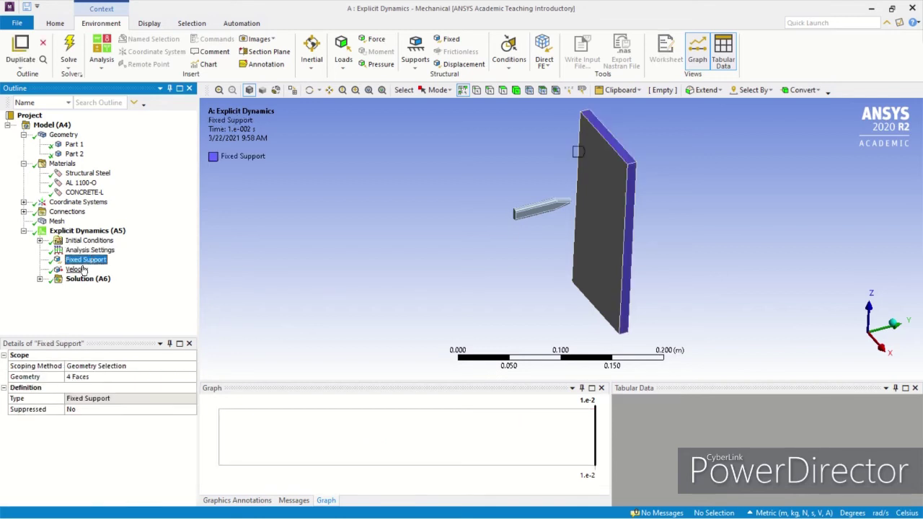
left_click(77, 269)
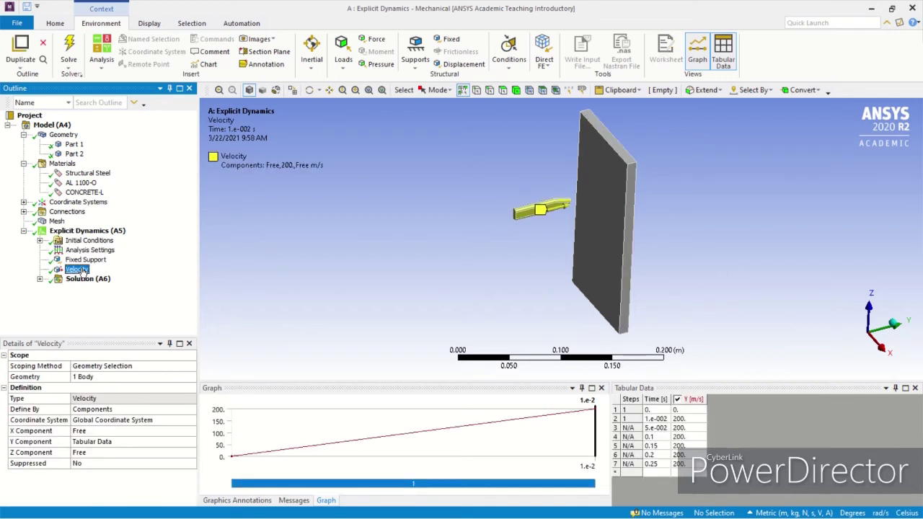
Step: Review the Energy Summary plot in the Solution Information, and animate the Total Deformation result
left_click(40, 279)
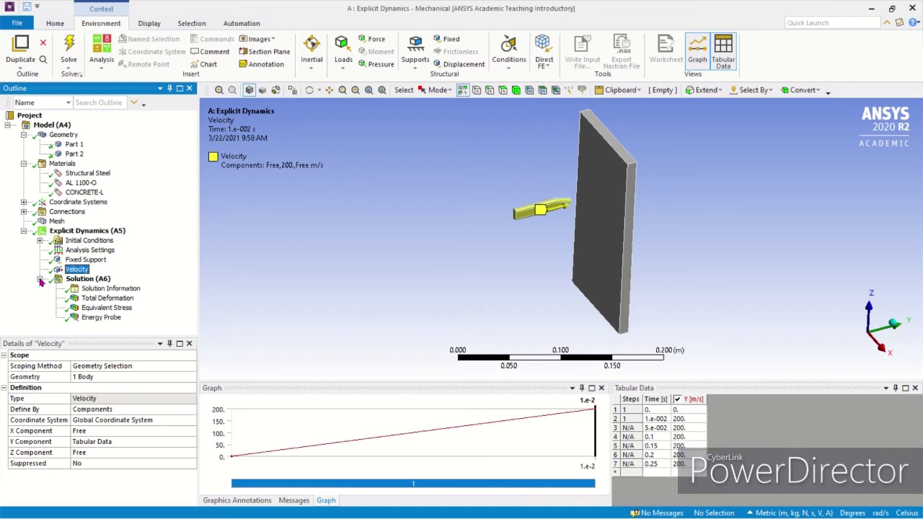
left_click(130, 289)
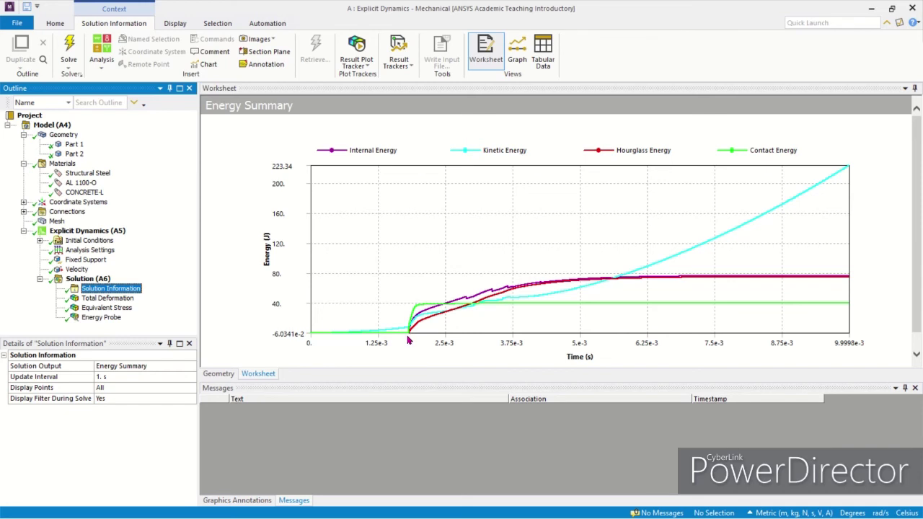
left_click(124, 299)
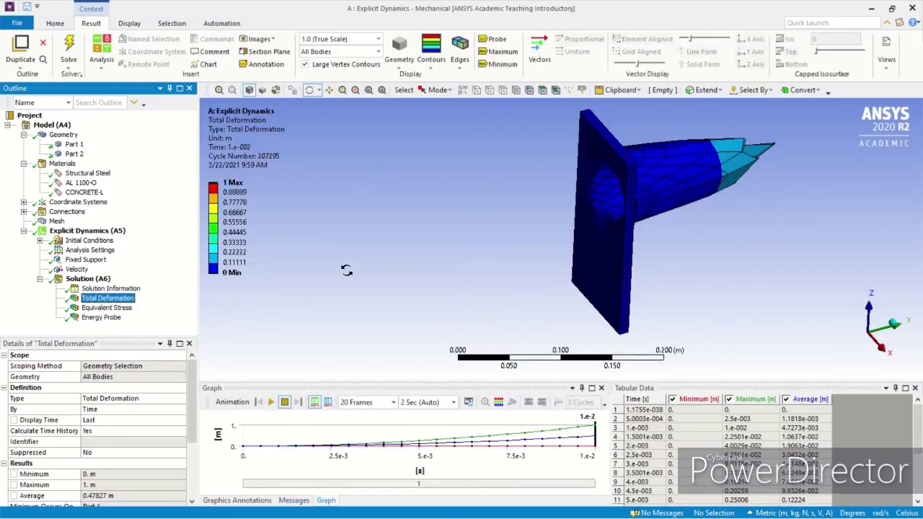
left_click_drag(561, 233, 406, 282)
left_click(271, 402)
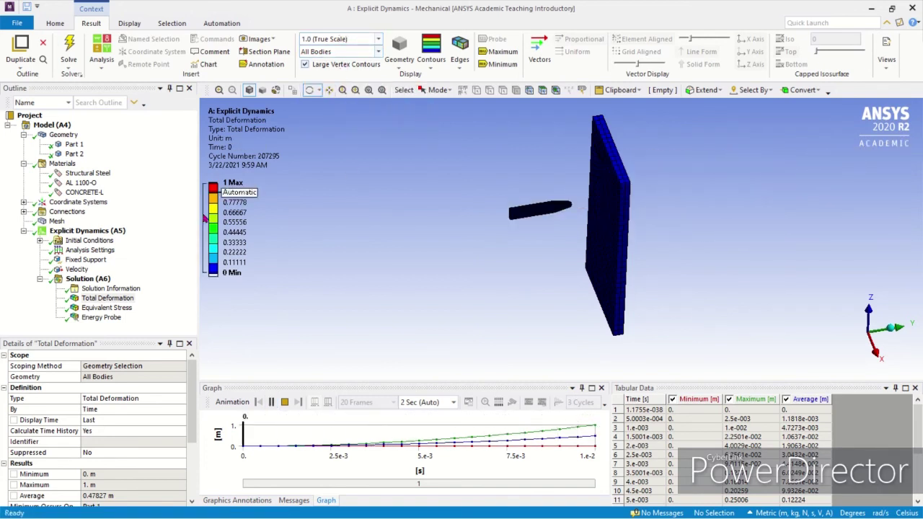
Step: Animate the Equivalent Stress result, pause it after the projectile pierces the plate, and examine the stress on the projectile's tip
left_click(107, 307)
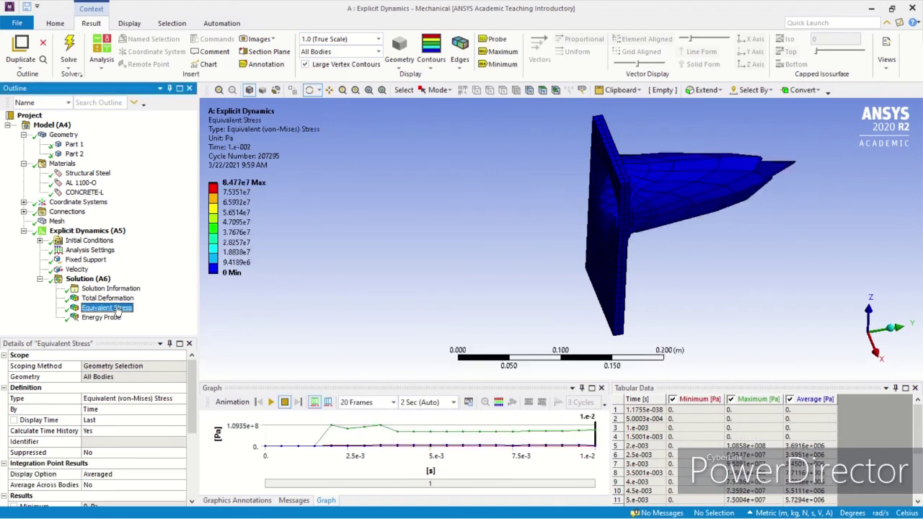
left_click(270, 402)
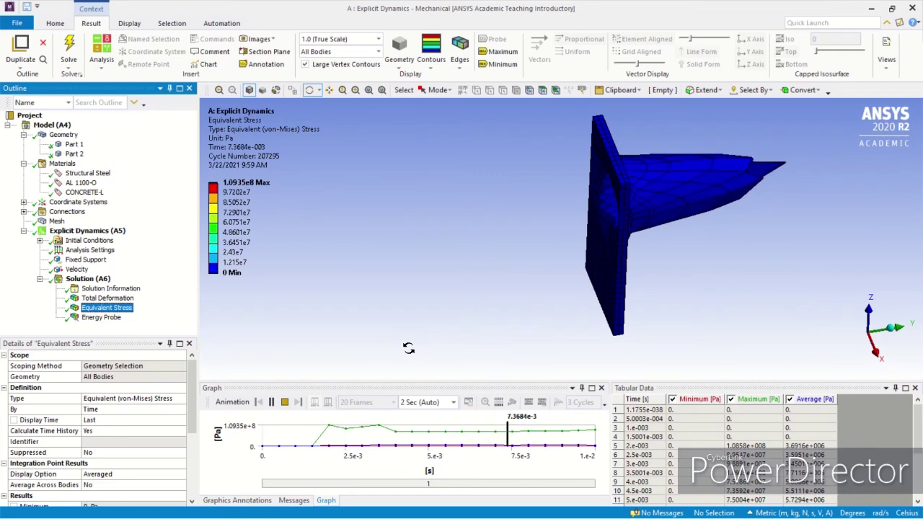
left_click(272, 402)
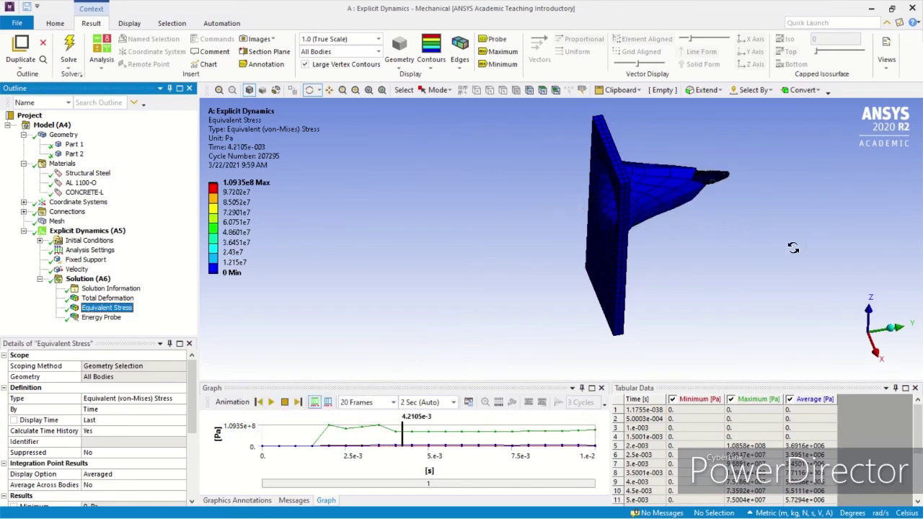
scroll(787, 215, "up", 4)
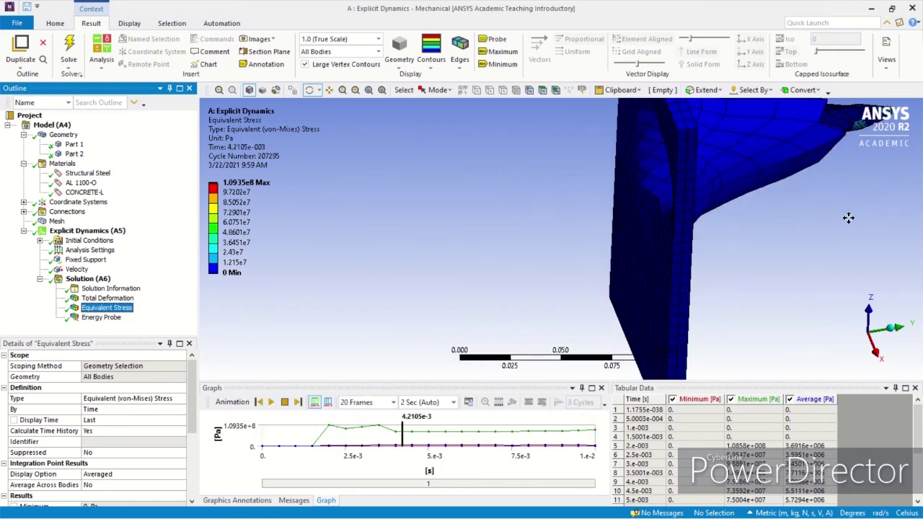
scroll(847, 215, "up", 3)
middle_click_drag(847, 214, 528, 288, "ctrl")
scroll(548, 212, "up", 4)
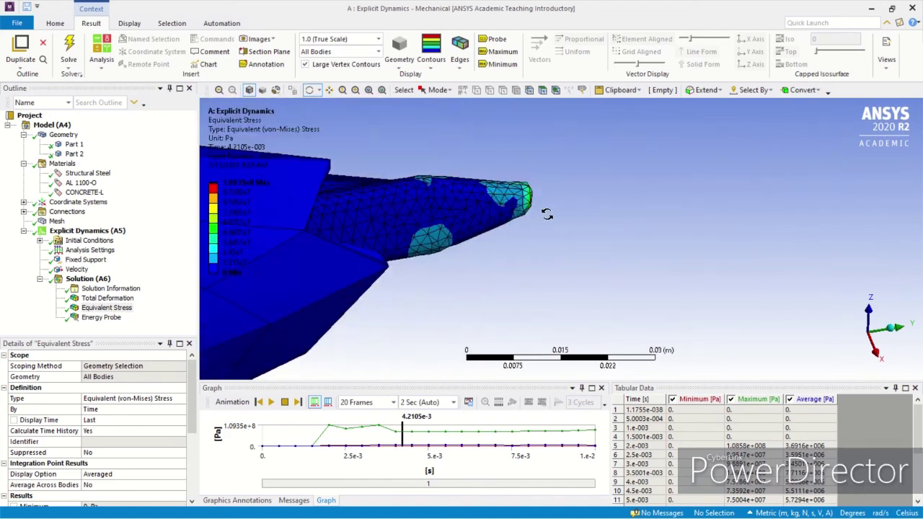
scroll(581, 235, "up", 1)
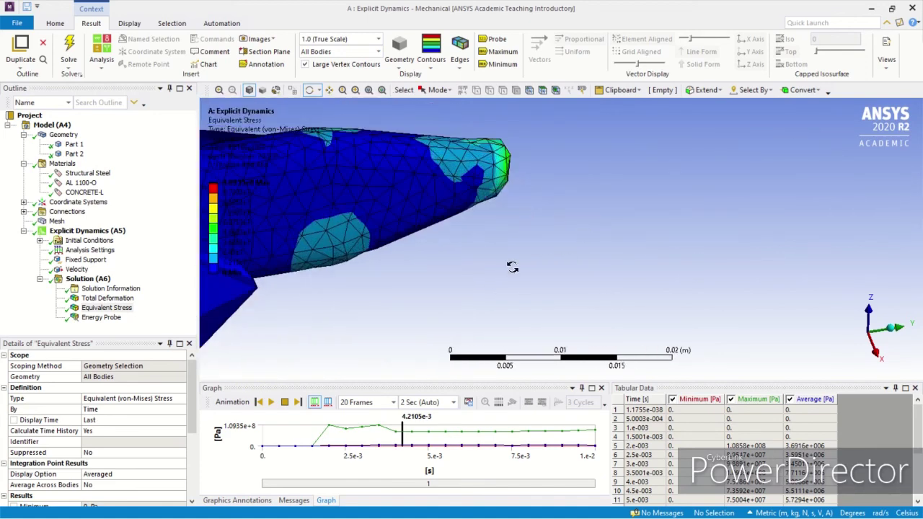
Step: Animate the Energy Probe result and pause it with the projectile emerging from the plate
left_click(112, 320)
scroll(514, 320, "down", 9)
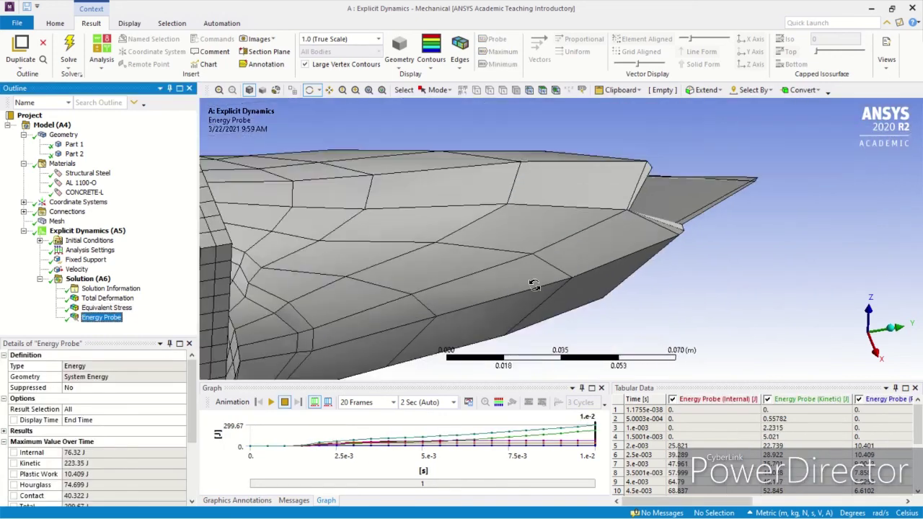
left_click(270, 402)
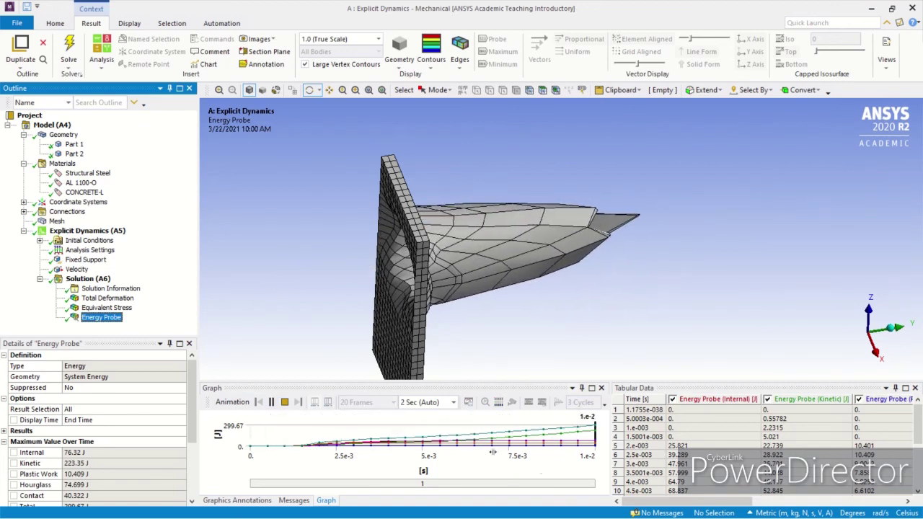
left_click(271, 403)
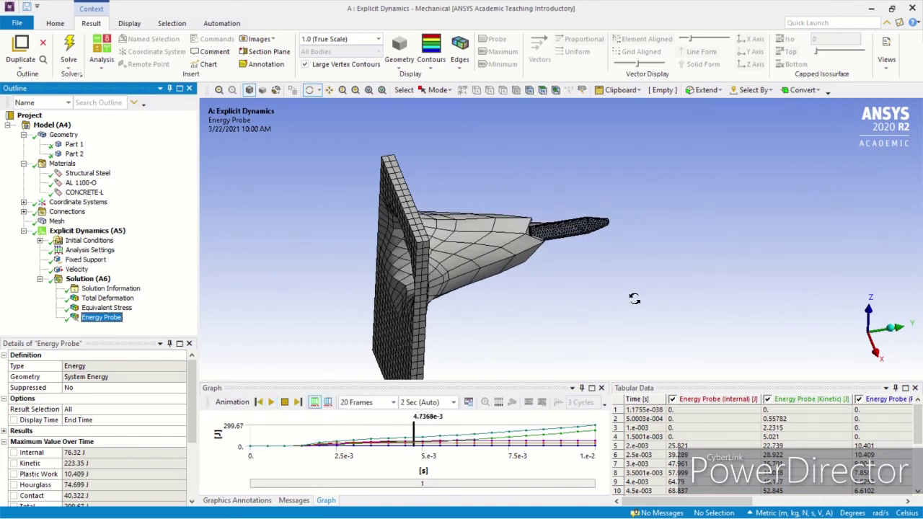
Step: Return to the Equivalent Stress result and examine the deformed plate
left_click(107, 308)
left_click_drag(694, 312, 724, 251)
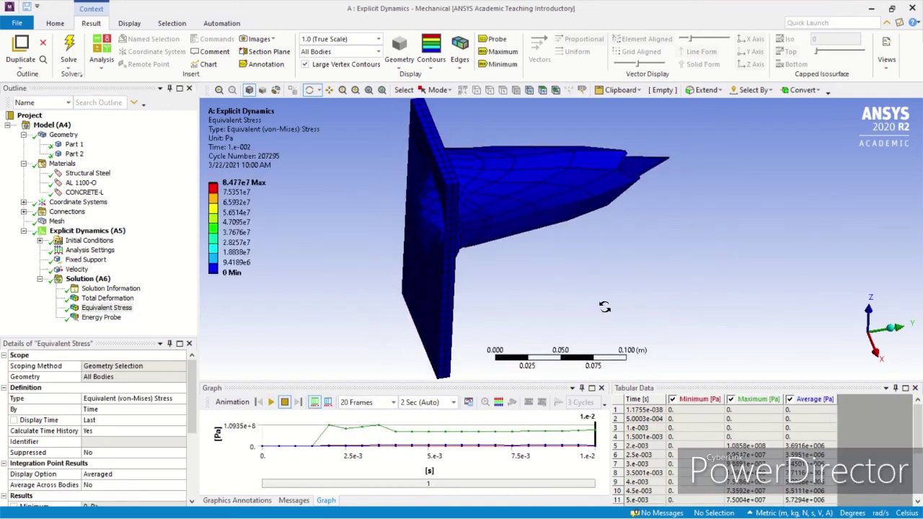